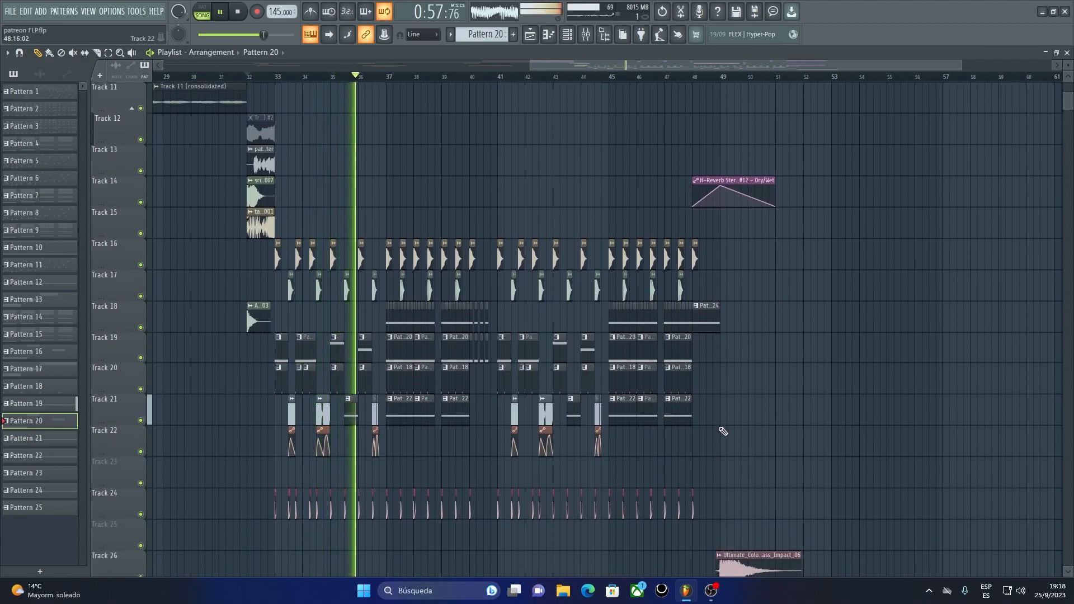
scroll(758, 434, "down", 1)
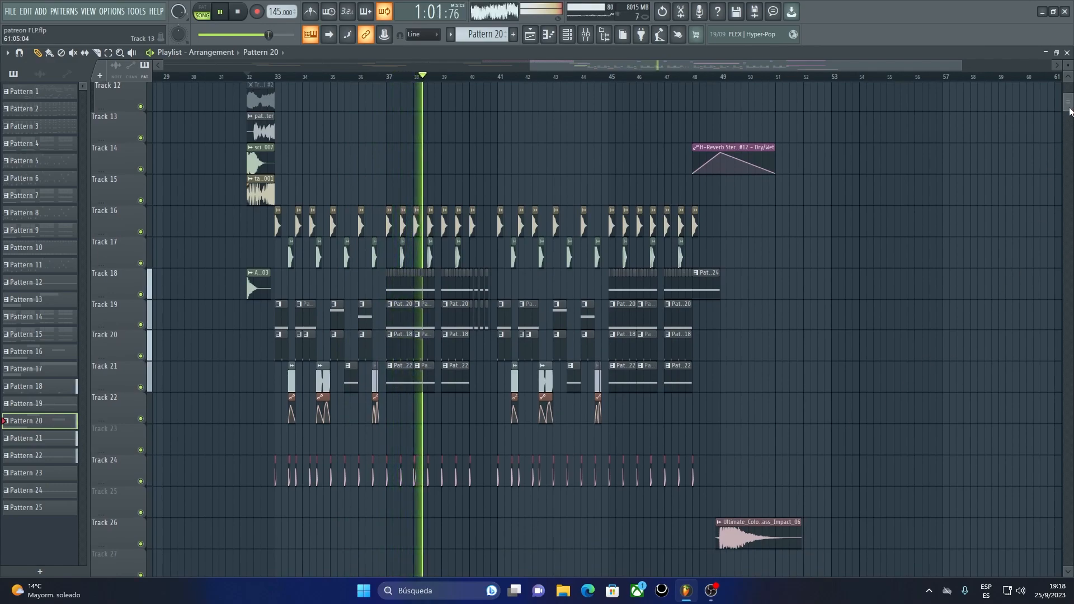
scroll(1069, 112, "up", 3)
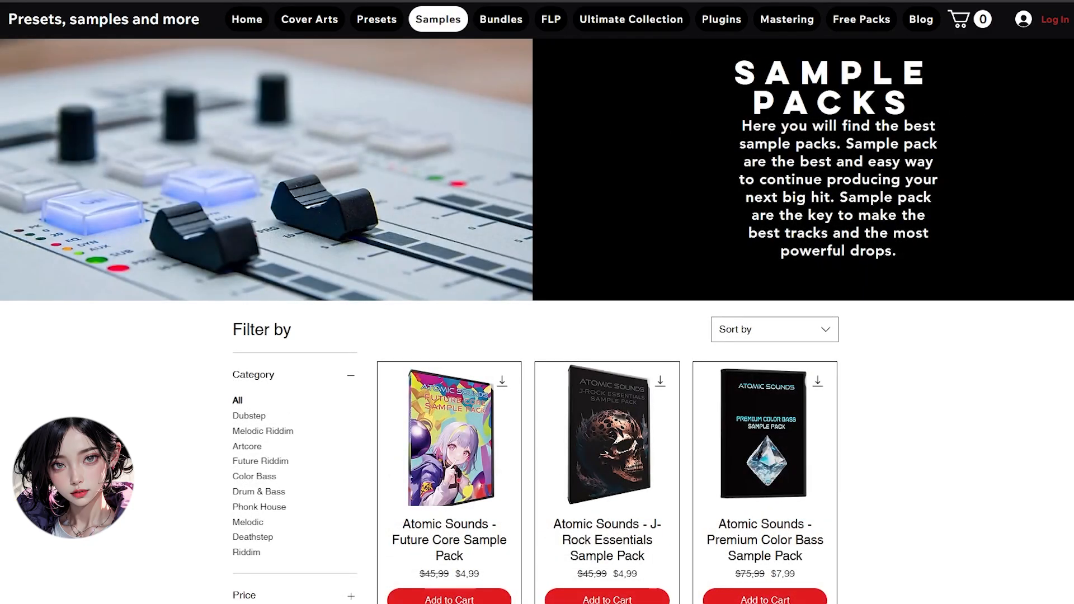
Browse the Atomic Sounds sample packs listed on the web shop's Samples page
scroll(537, 321, "down", 1)
scroll(537, 321, "down", 3)
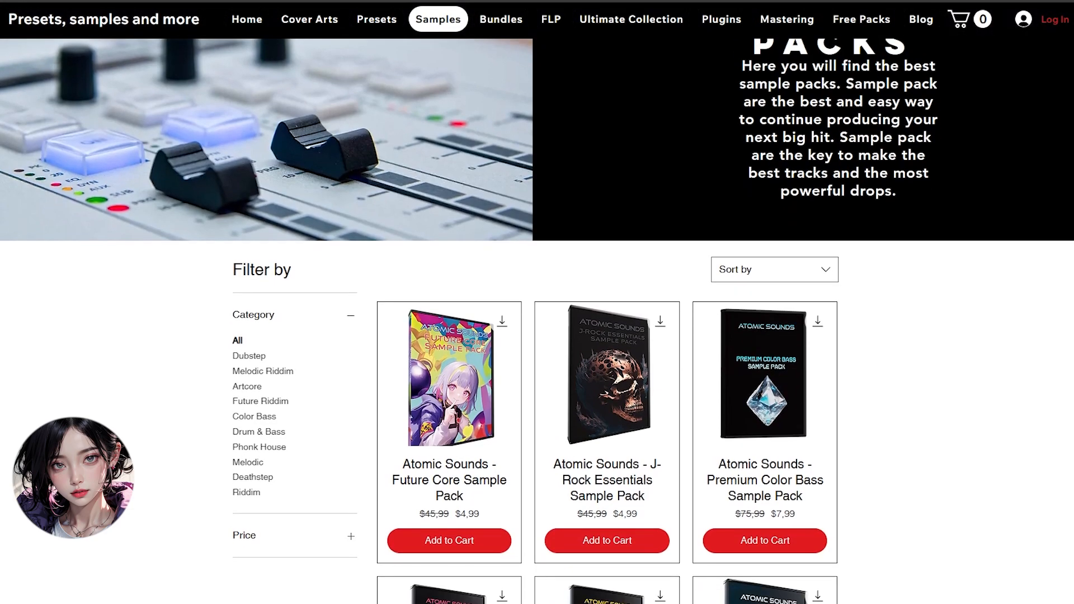
scroll(537, 321, "down", 6)
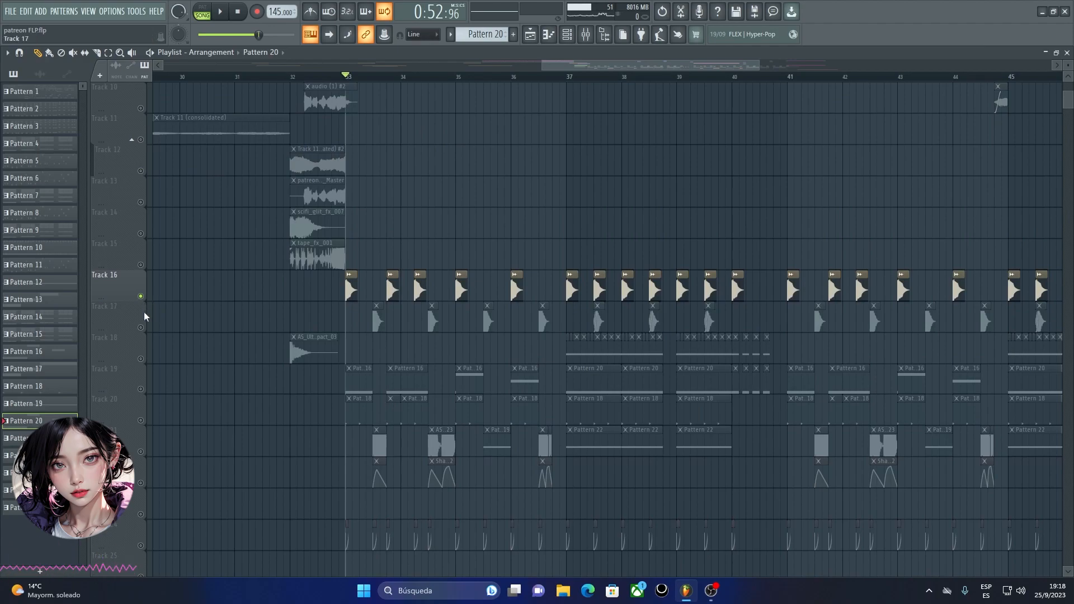
Enable Track 20 alongside the drum tracks, play them and look over the kick's mixer insert
left_click(141, 419)
key("space")
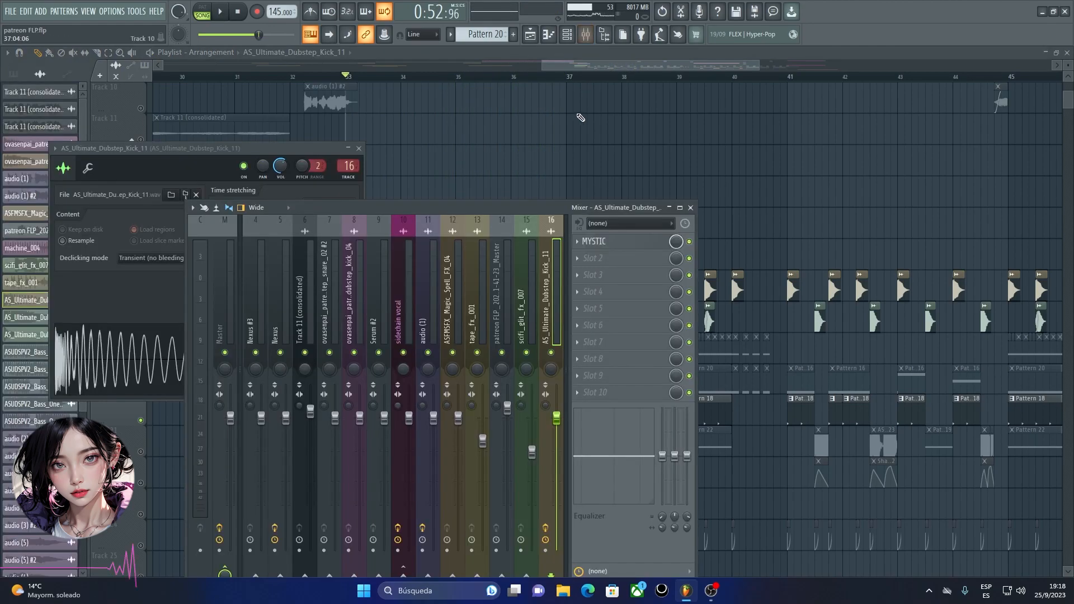
scroll(457, 275, "down", 2)
scroll(457, 275, "down", 3)
left_click(617, 255)
left_click(620, 246)
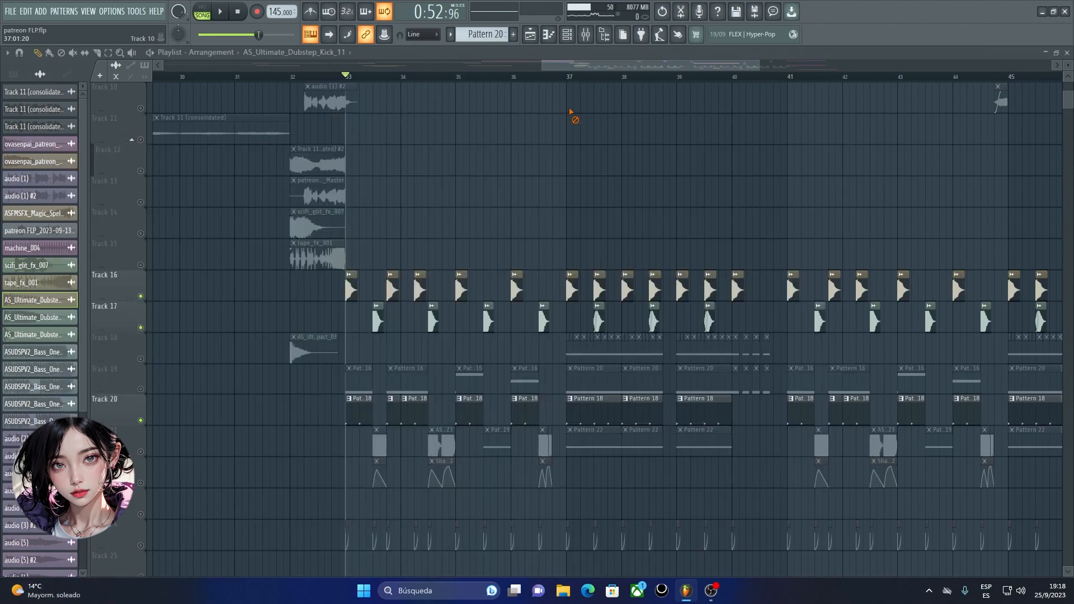
Play the soloed kick on Track 16 with MYSTIC on and bypassed, and close the plugin window
key("space")
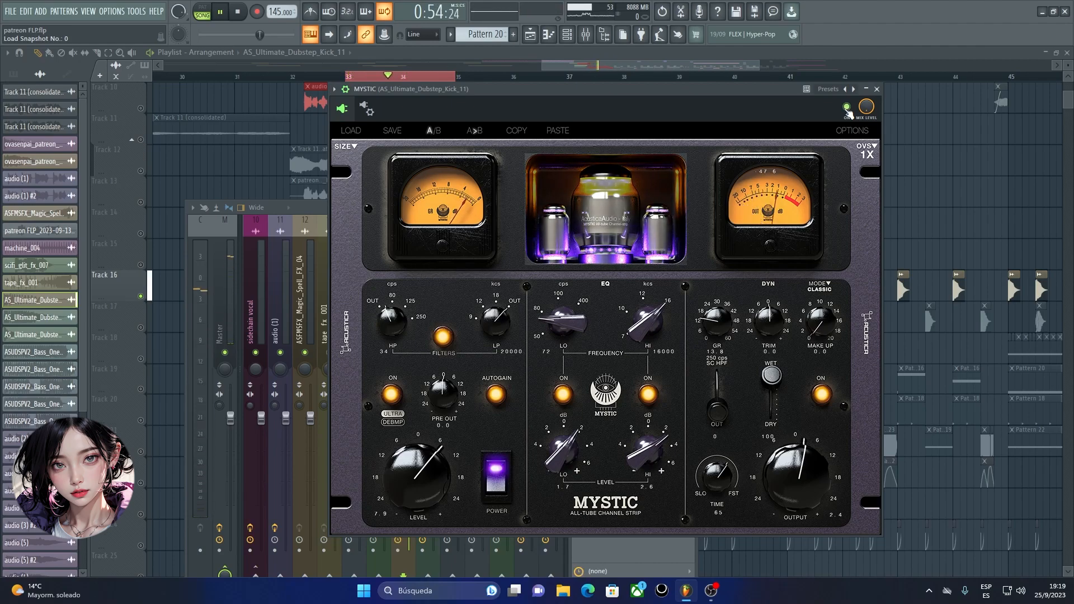
key("space")
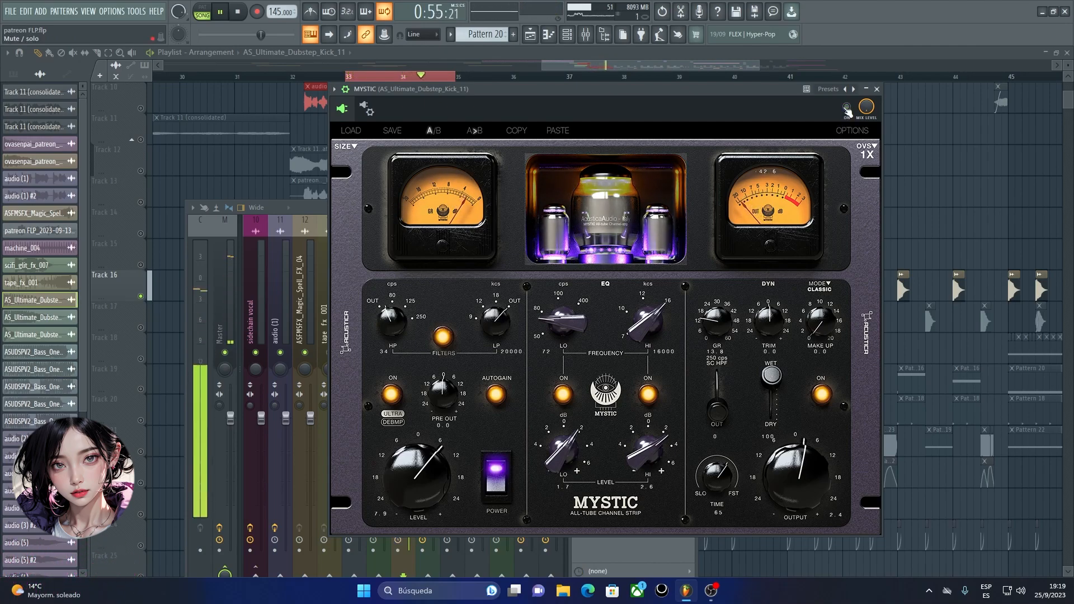
left_click(876, 88)
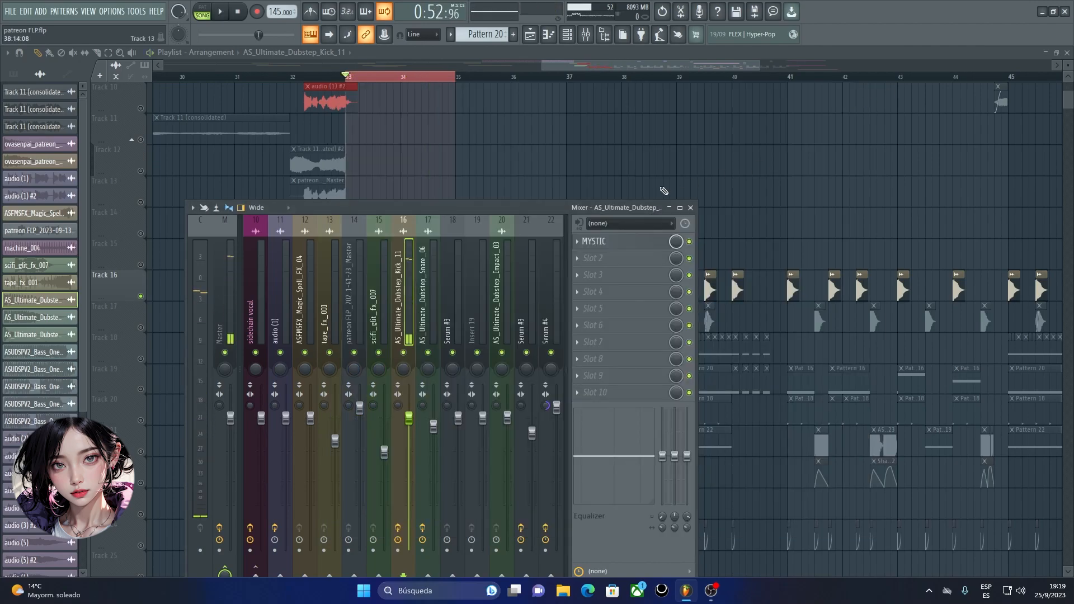
Play the soloed snare on Track 17 and examine the spiff and Pro-L 2 effects on its mixer insert
left_click(425, 283)
key("space")
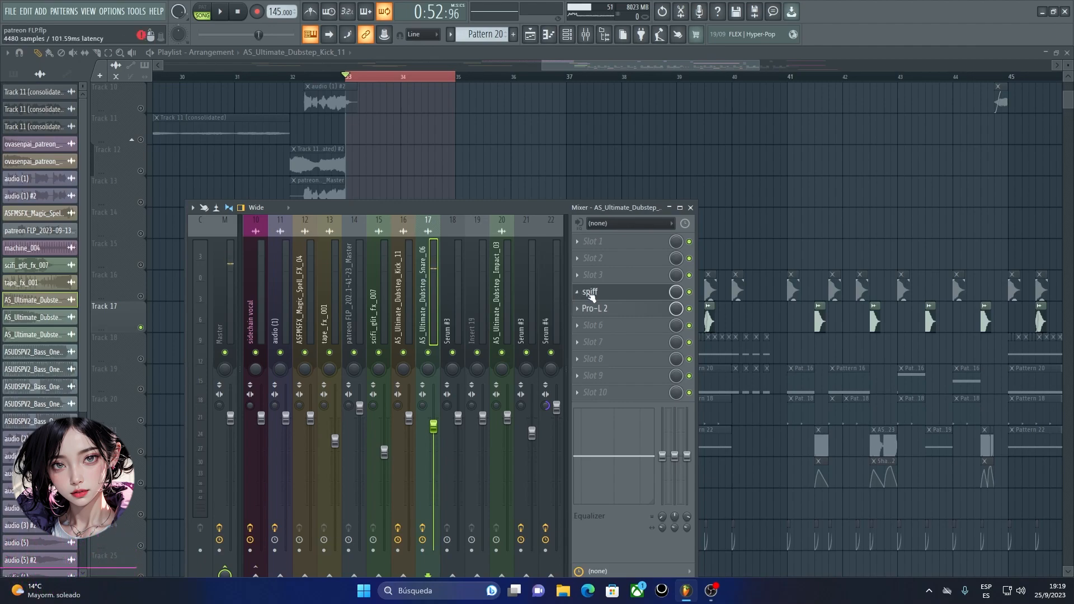
key("space")
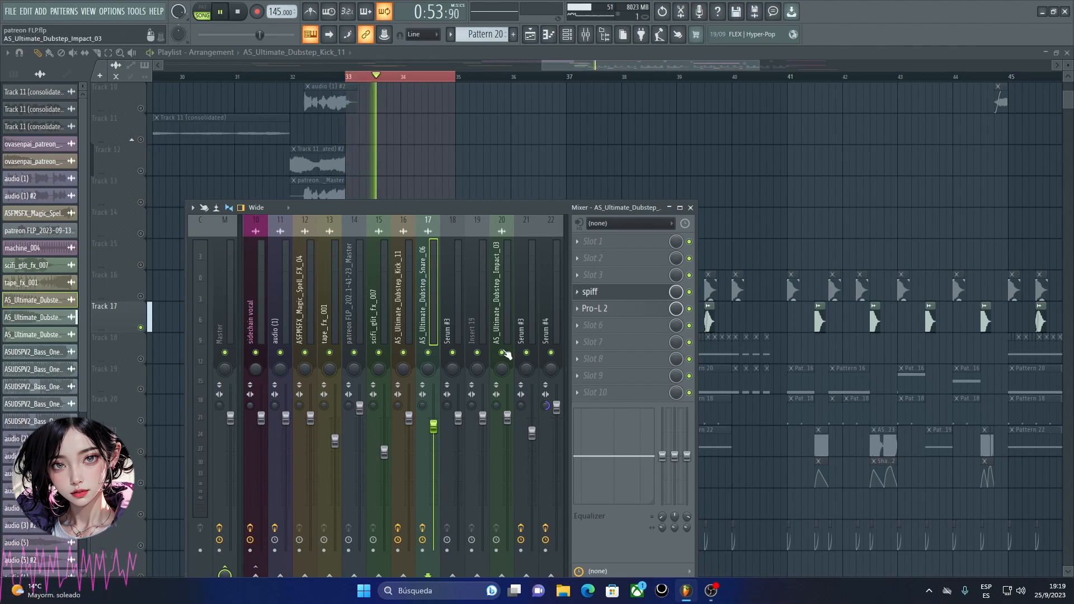
left_click(637, 294)
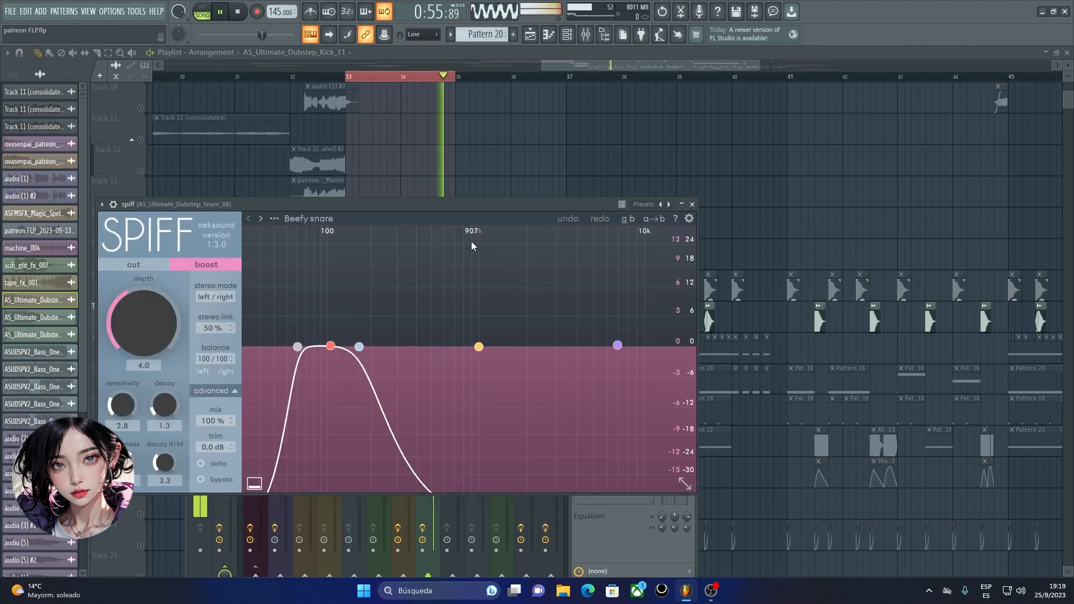
left_click(113, 204)
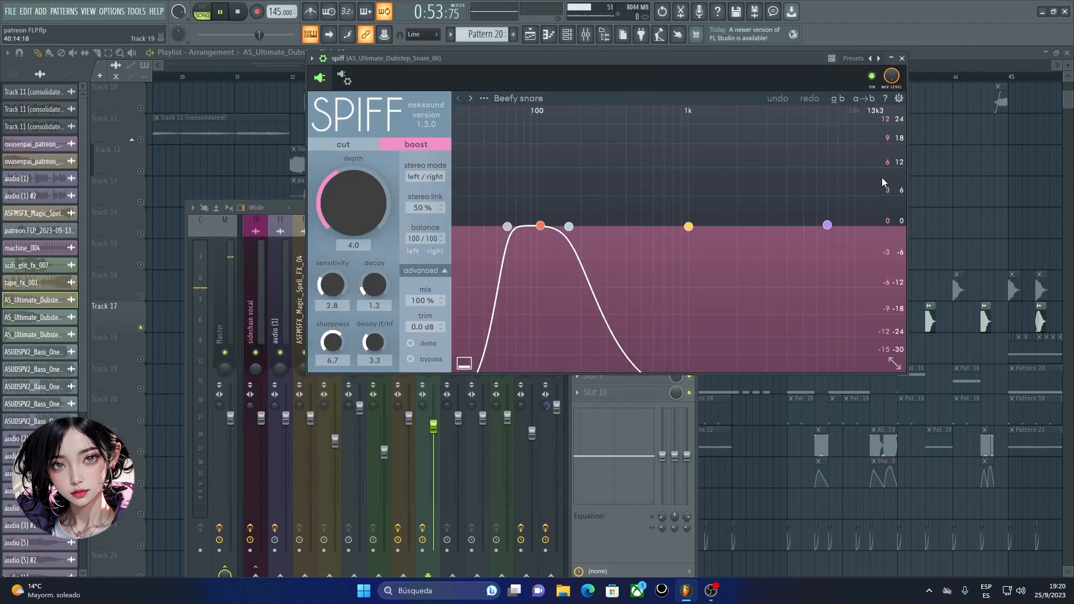
left_click(905, 60)
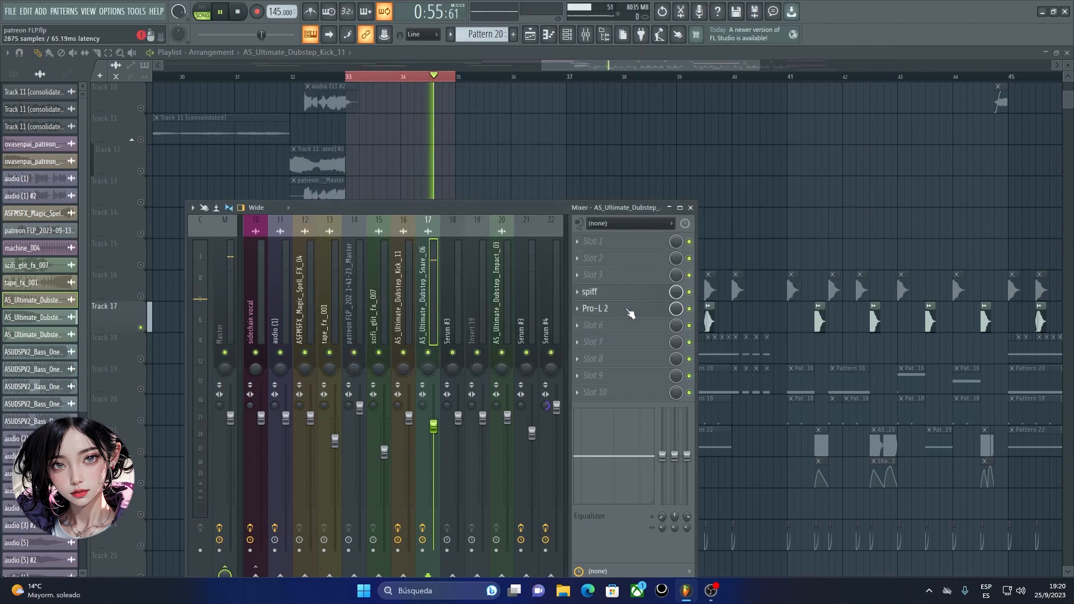
left_click(630, 311)
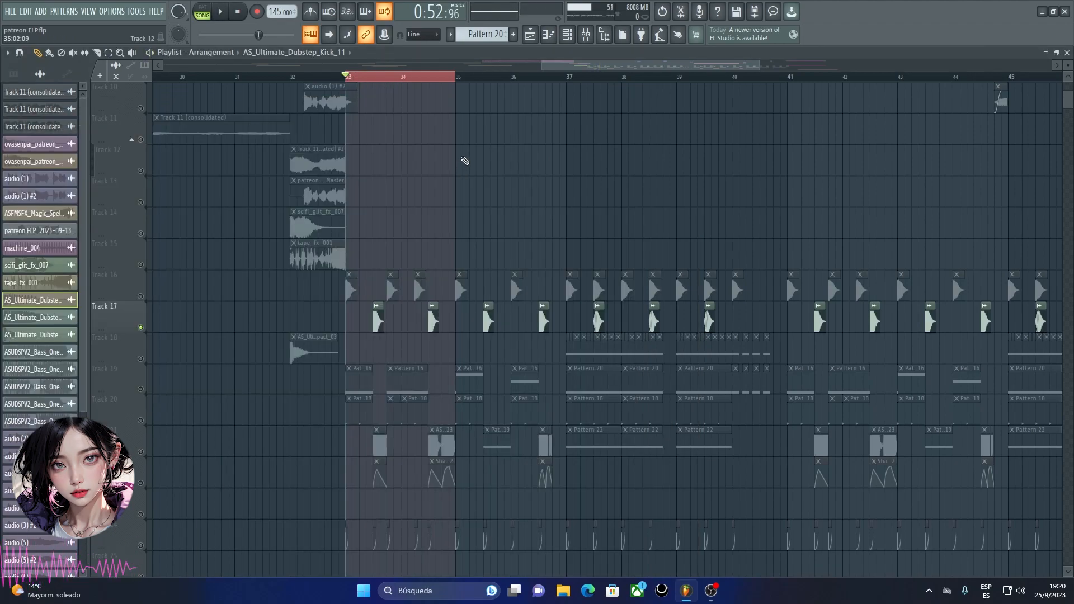
Solo Track 20, play it and examine the effect slots of the ASAESP_Ride_02 mixer insert
scroll(347, 268, "down", 3)
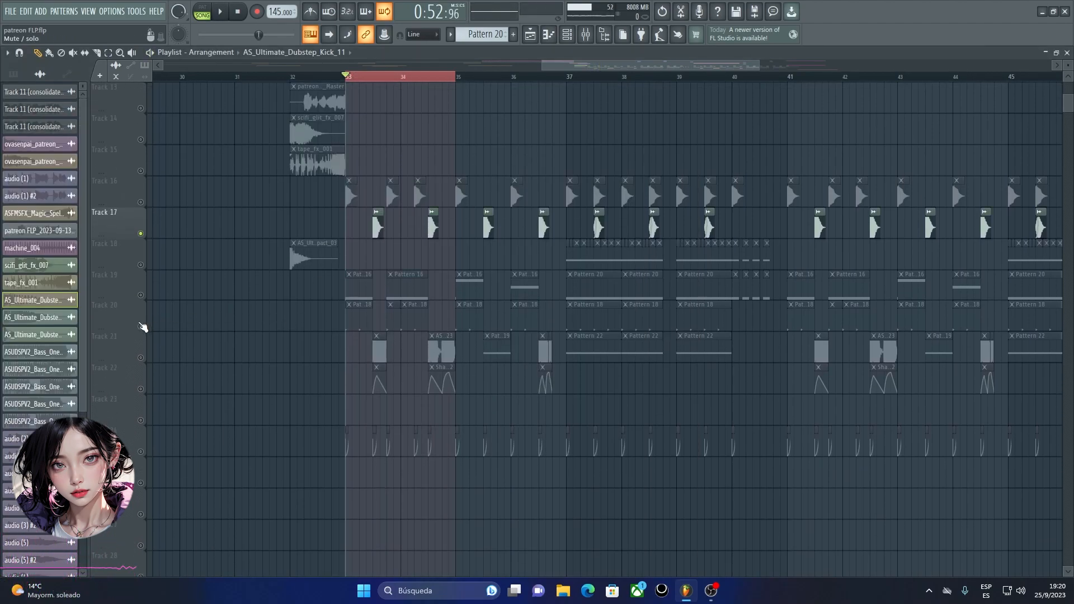
right_click(141, 327)
key("space")
left_click(585, 35)
scroll(336, 302, "up", 5)
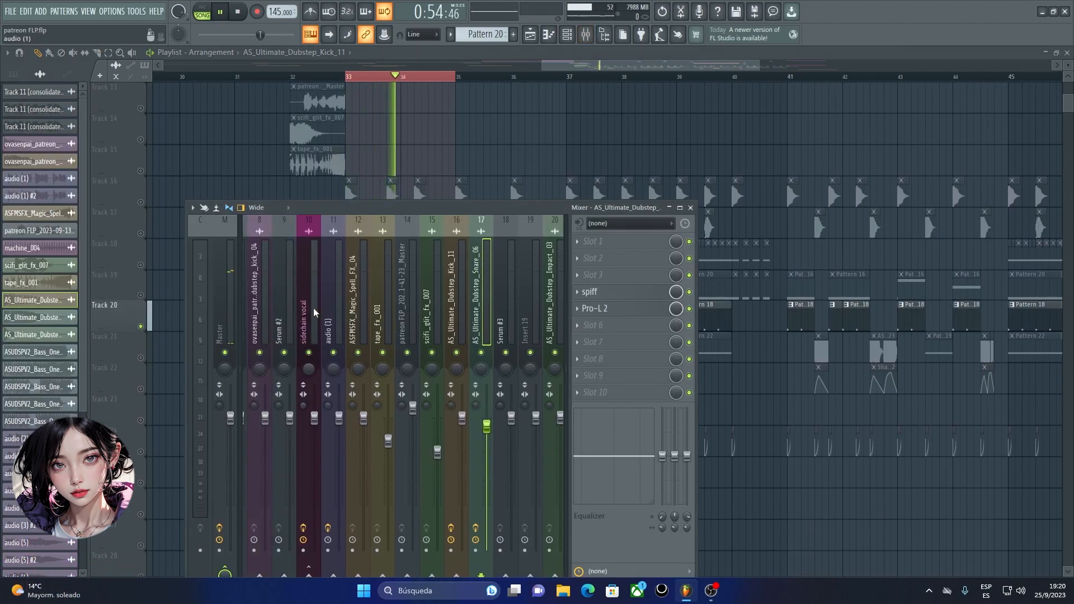
scroll(408, 272, "down", 10)
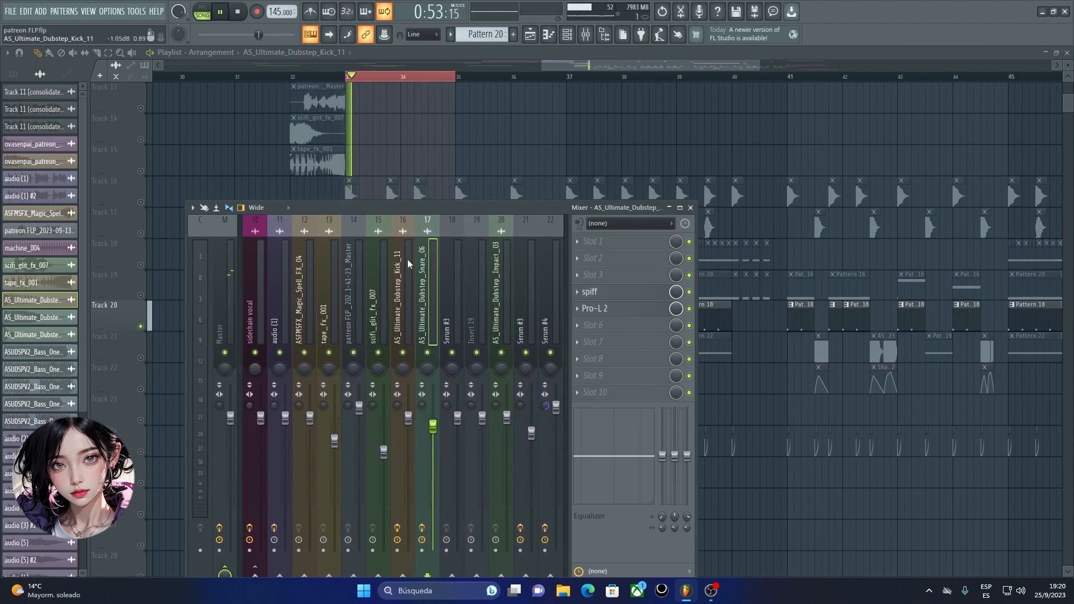
left_click(430, 290)
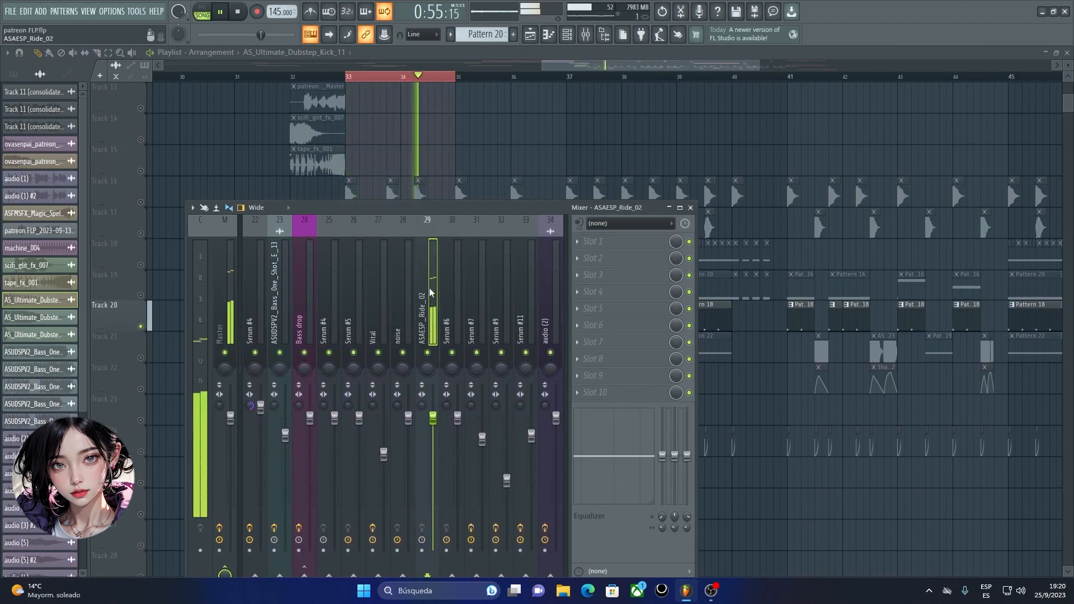
scroll(430, 291, "down", 3)
Select bars 33 to 37 as the loop range, play the soloed Track 19 and show the Channel rack beside its clips
left_click_drag(347, 77, 565, 96)
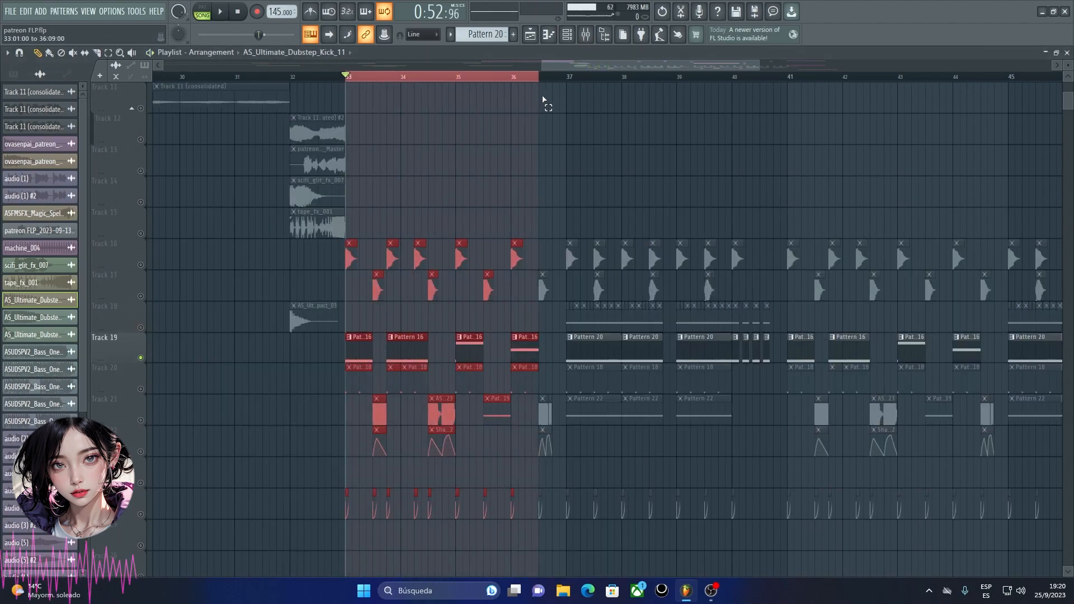
key("space")
key("F6")
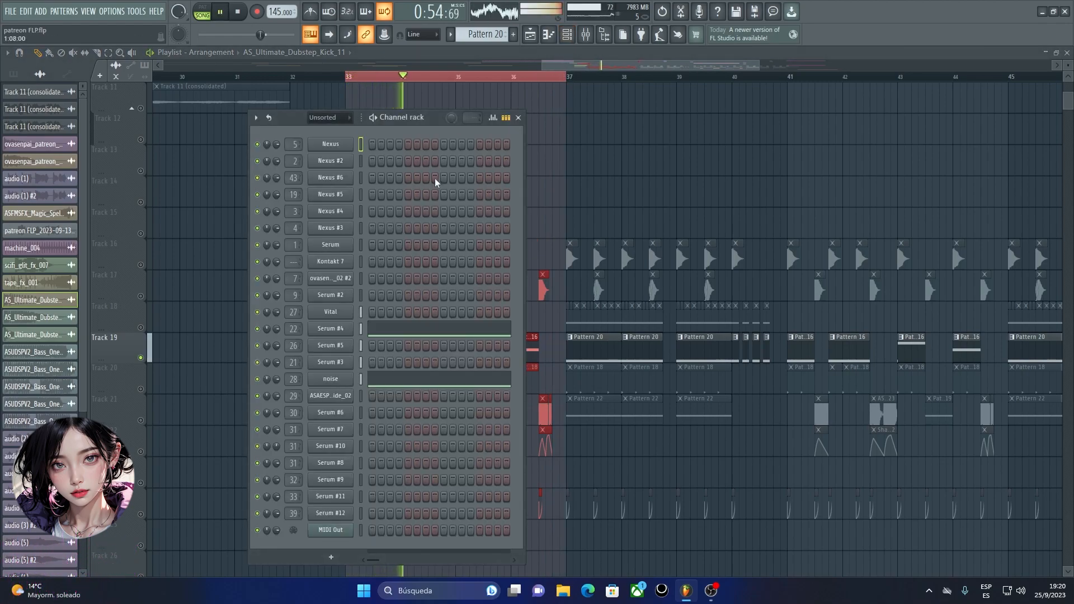
left_click_drag(420, 120, 682, 115)
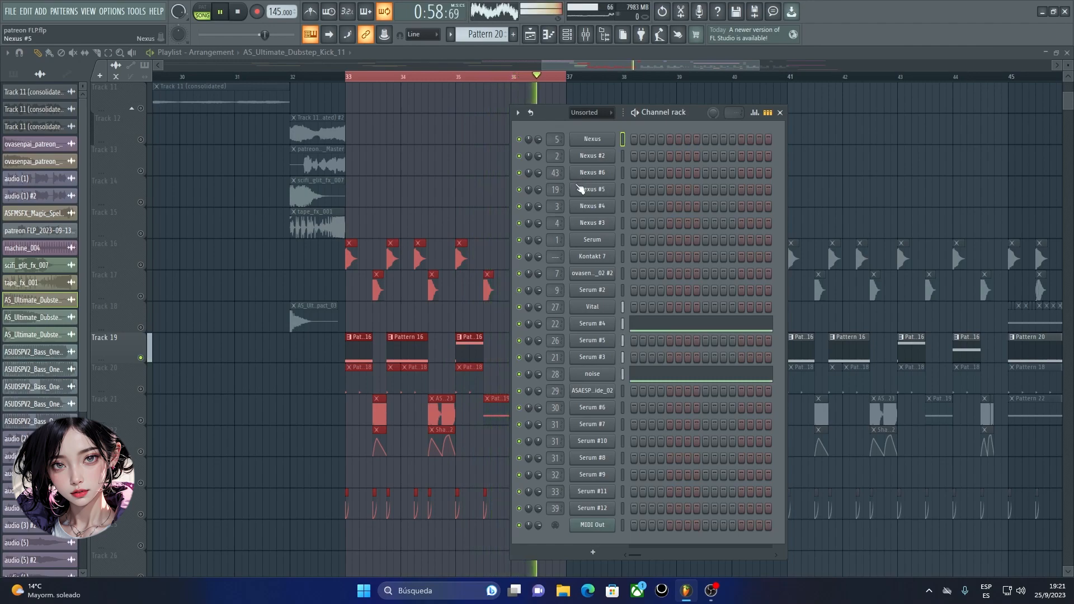
key("space")
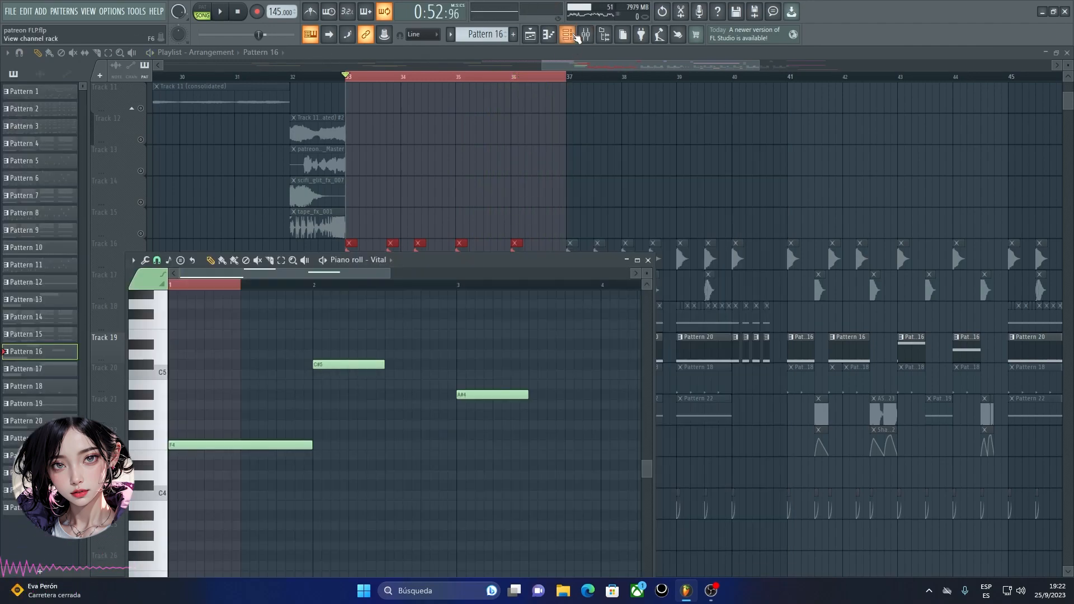
In Pattern 16, mute Serum #4, Serum #5, Serum #3 and noise to isolate Vital, and show the mixer
left_click(570, 36)
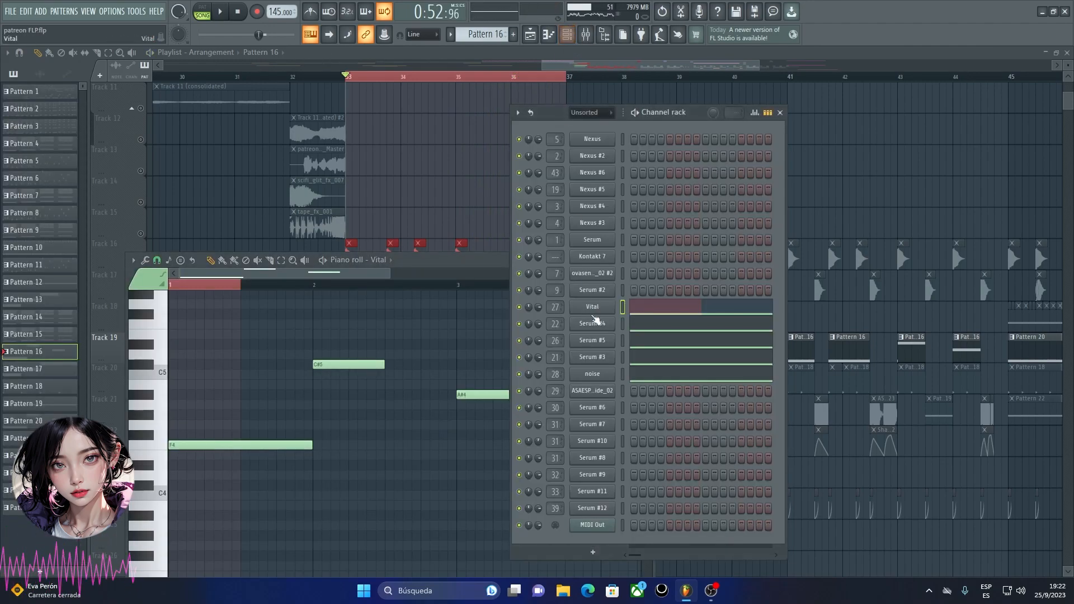
left_click(519, 374)
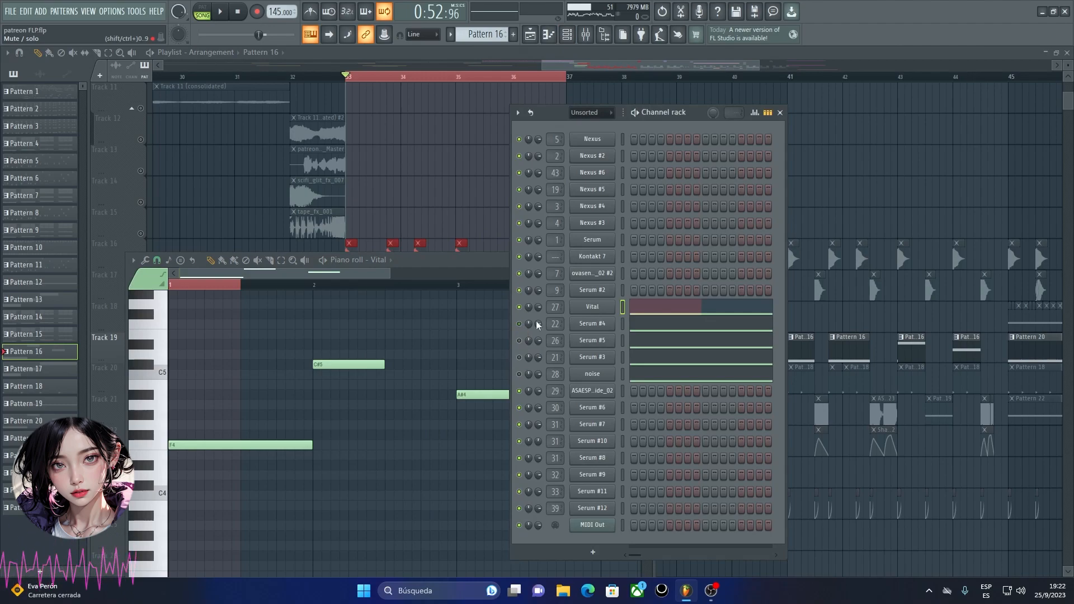
left_click(662, 306)
left_click(585, 35)
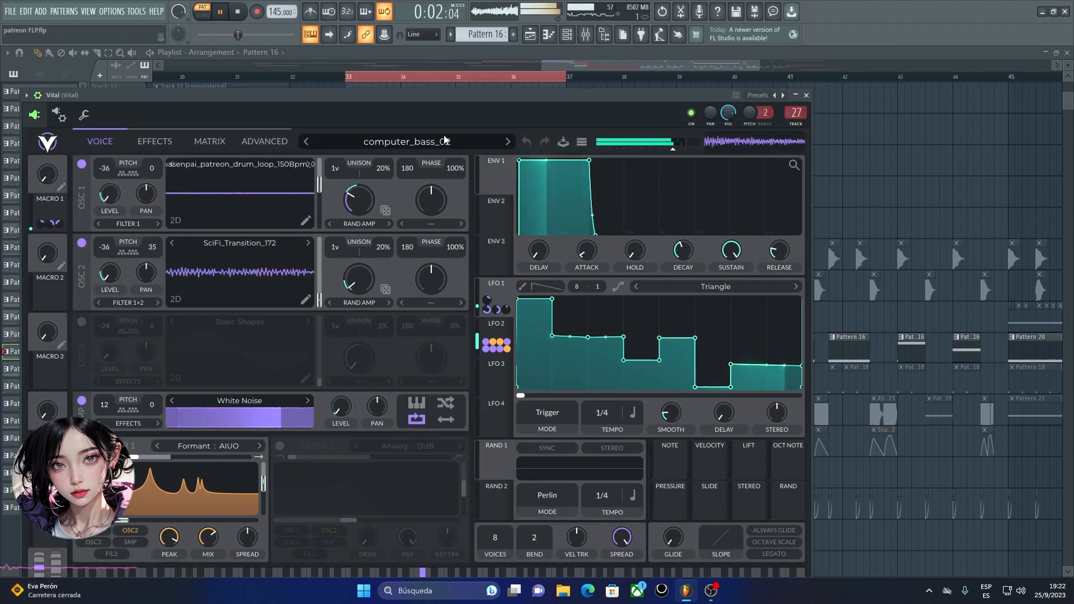
Move the Vital window fully into view and examine LFO 1 and its modulation targets in computer_bass_02
left_click_drag(445, 94, 586, 65)
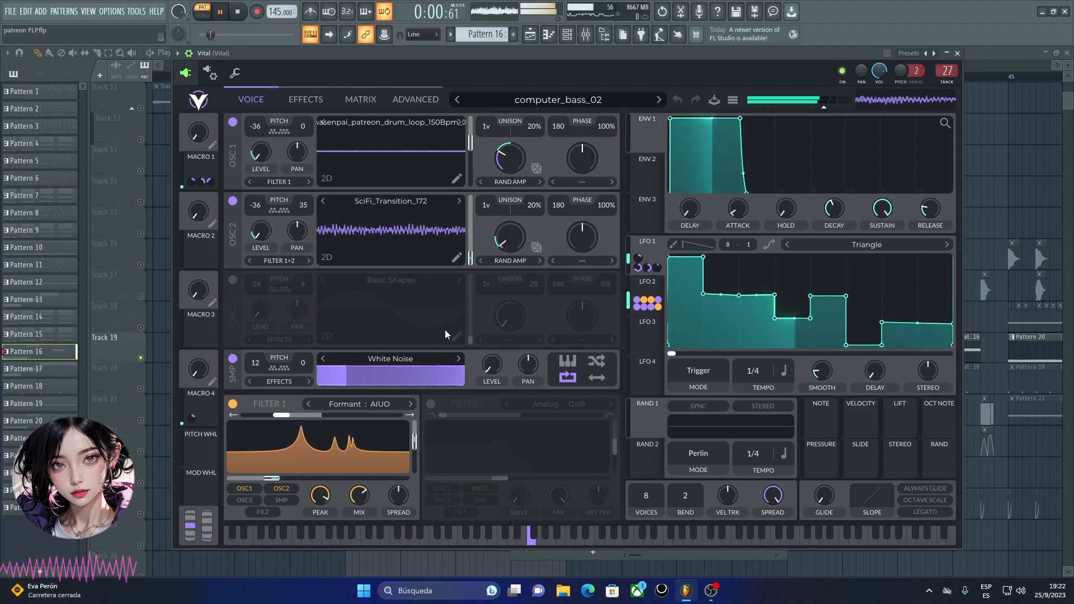
left_click(648, 248)
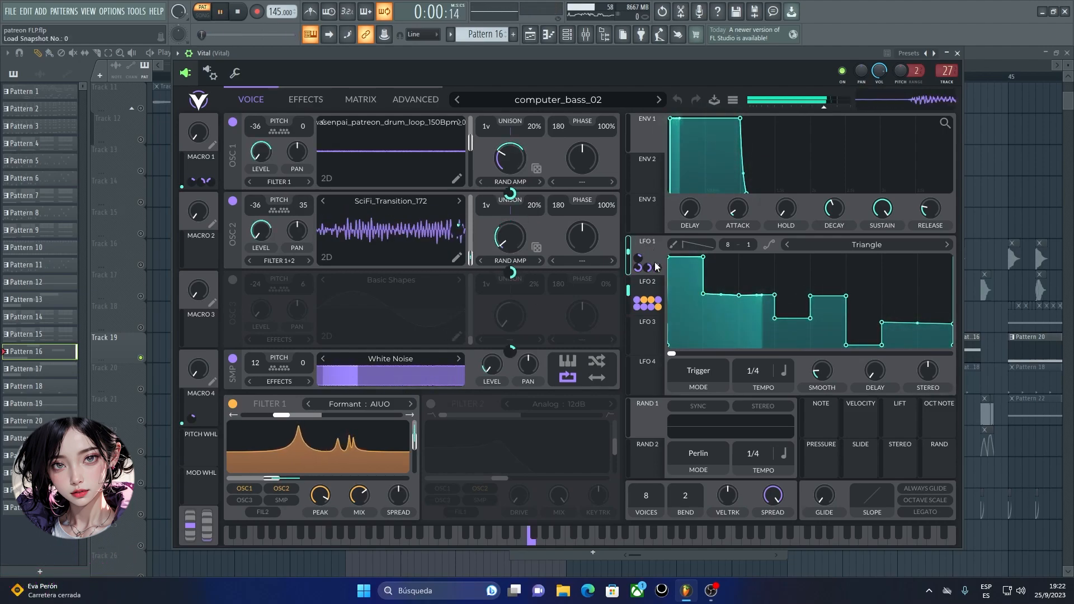
mouse_move(641, 260)
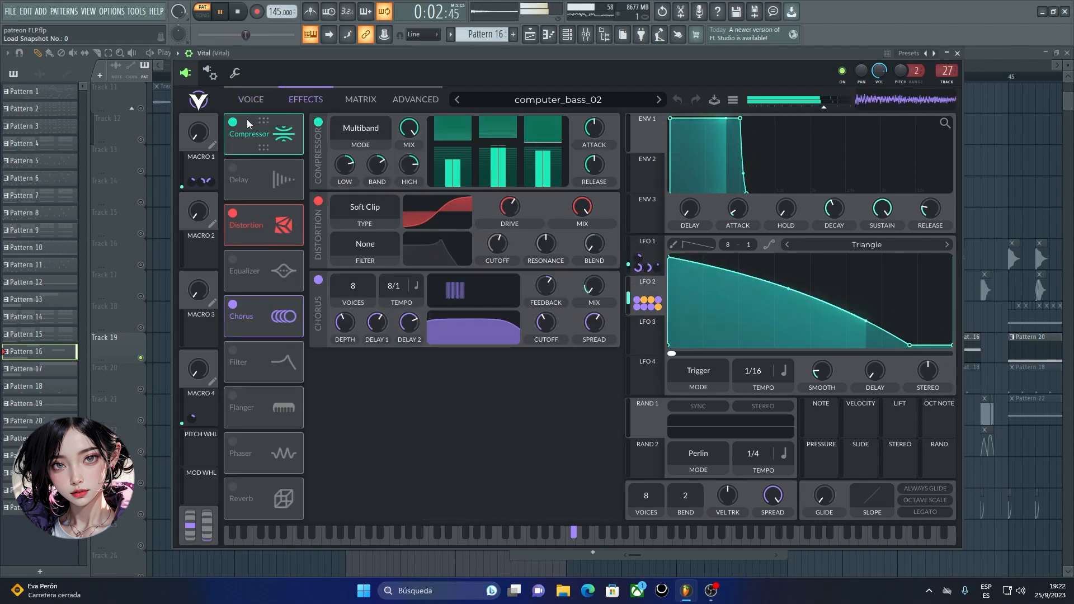
Compare Vital's sound by switching its Compressor, Distortion and Chorus effects off and back on
left_click(233, 122)
left_click(233, 213)
left_click(232, 305)
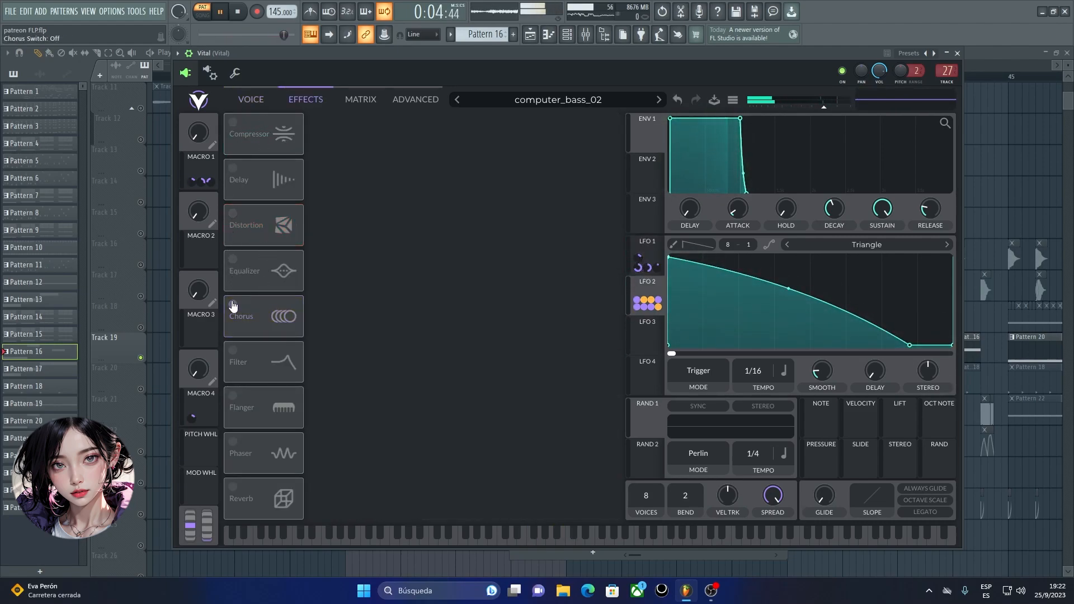
left_click(232, 304)
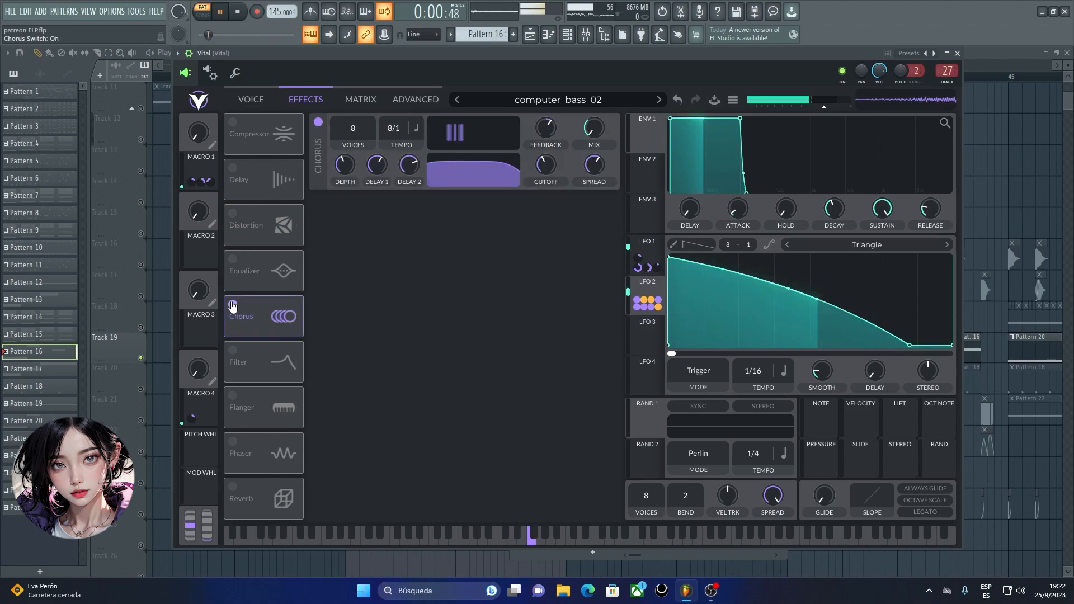
left_click(233, 213)
left_click(232, 122)
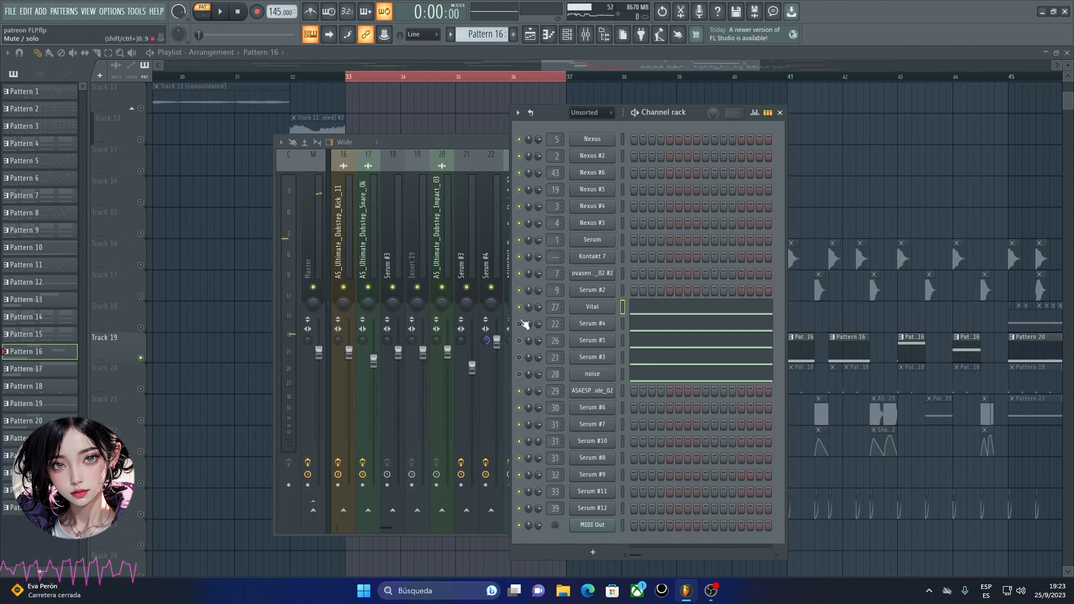
Play the isolated Serum #4 channel and examine its oscillator and FX settings in the Serum window
key("space")
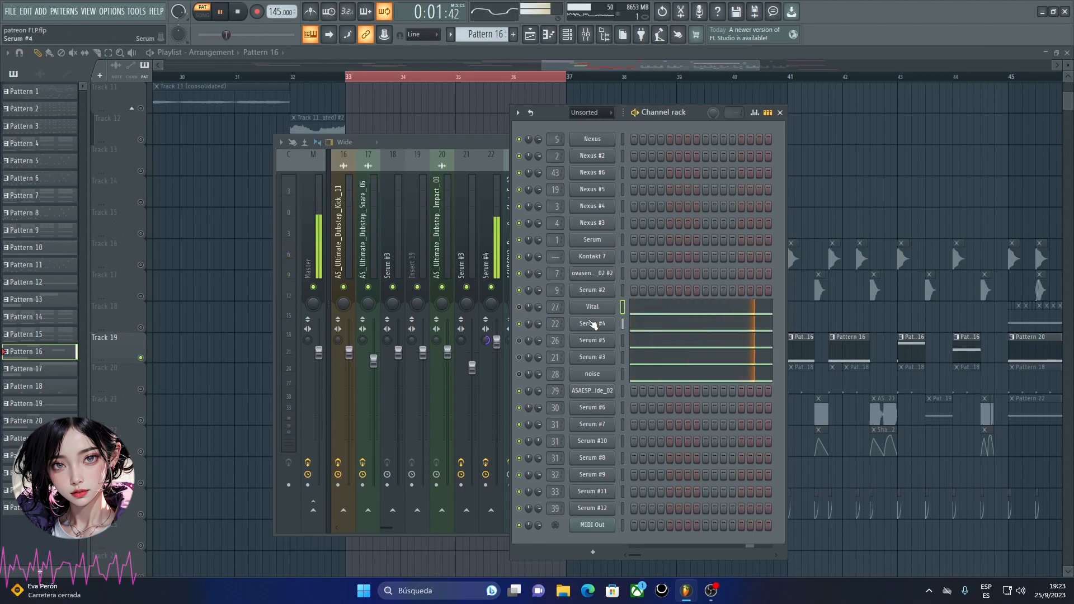
left_click(596, 323)
left_click_drag(442, 451, 565, 118)
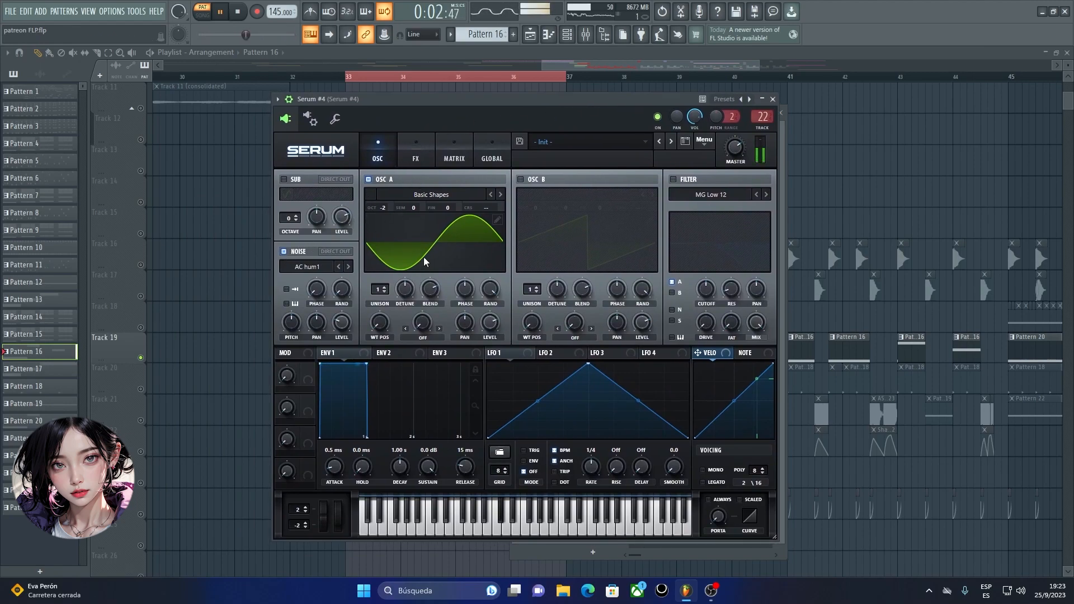
left_click(411, 159)
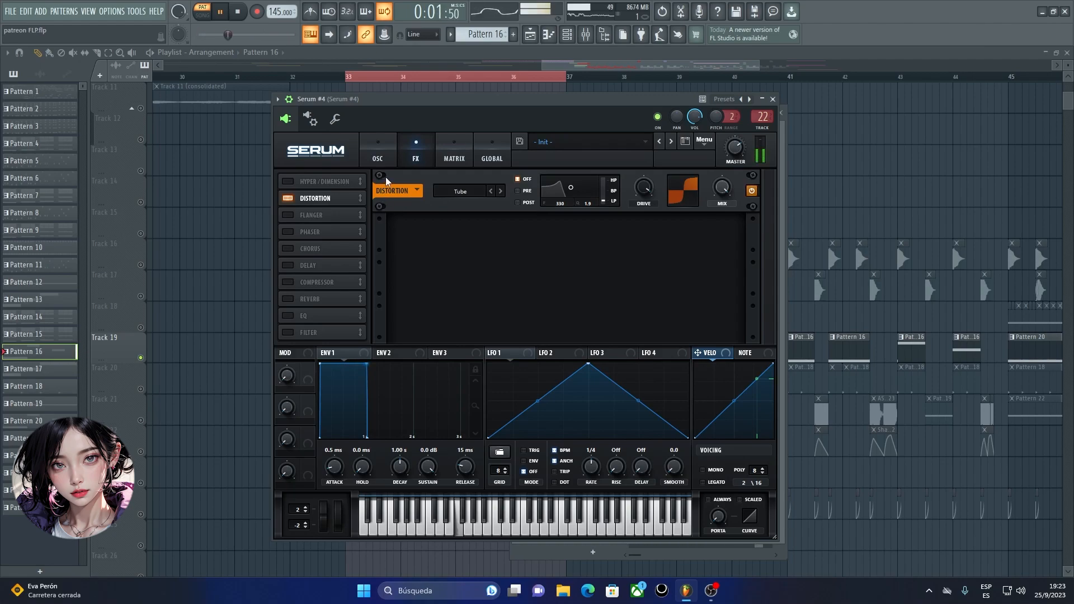
Return Serum #4 to its oscillator view and check the effects on its mixer insert
left_click(378, 156)
left_click(586, 35)
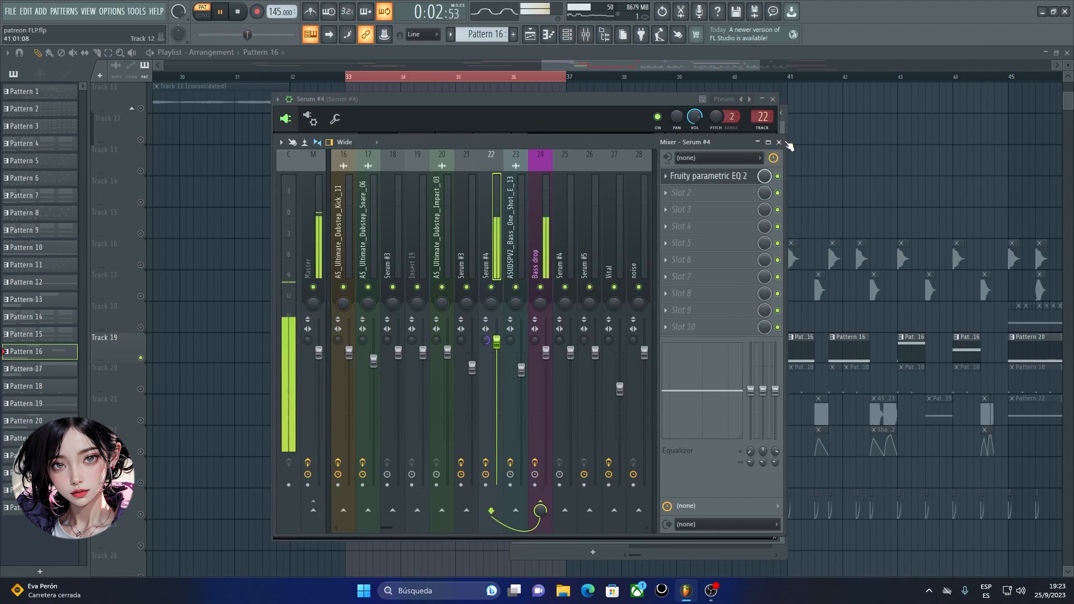
left_click(780, 143)
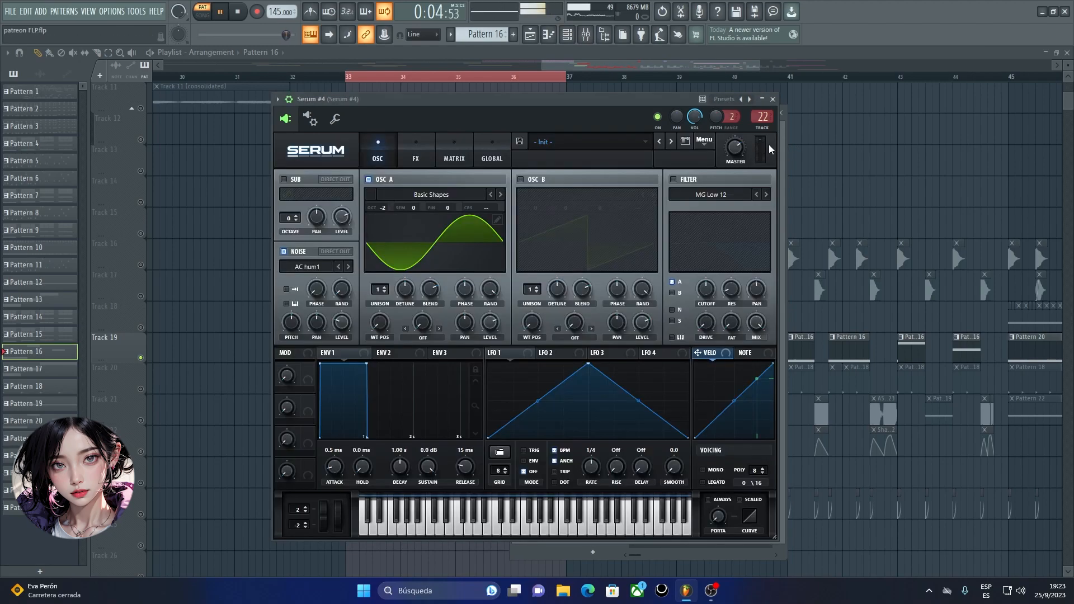
Mute Serum #4 in Pattern 16 and play Serum #5 on its own
left_click_drag(460, 111, 568, 345)
key("space")
left_click(521, 326)
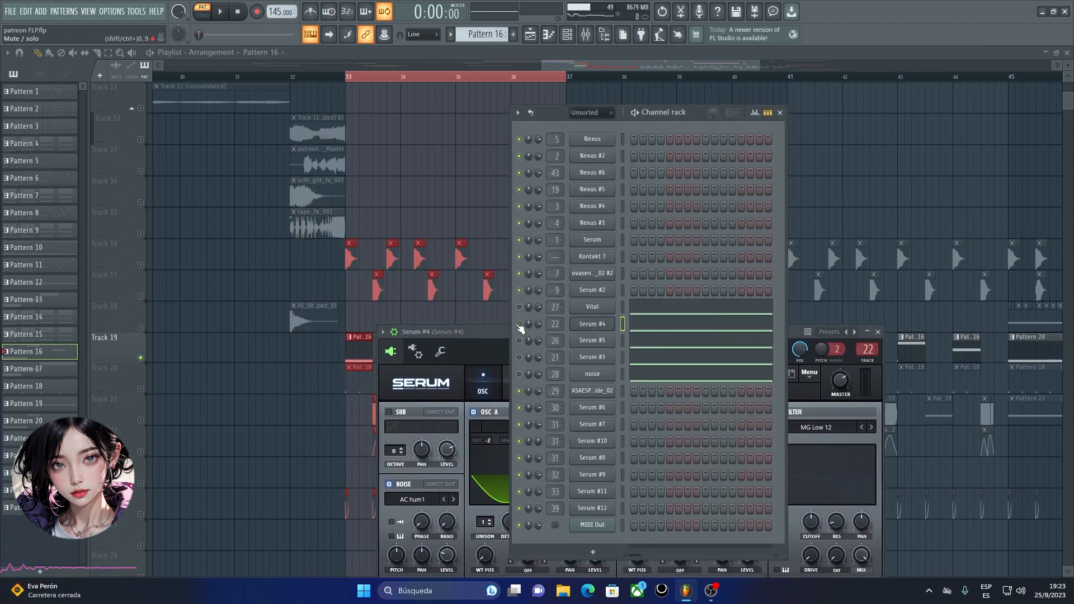
key("space")
Open Serum #5 fully in view and examine its oscillators, switching the OSC A wavetable to the 2D waveform display
left_click(595, 342)
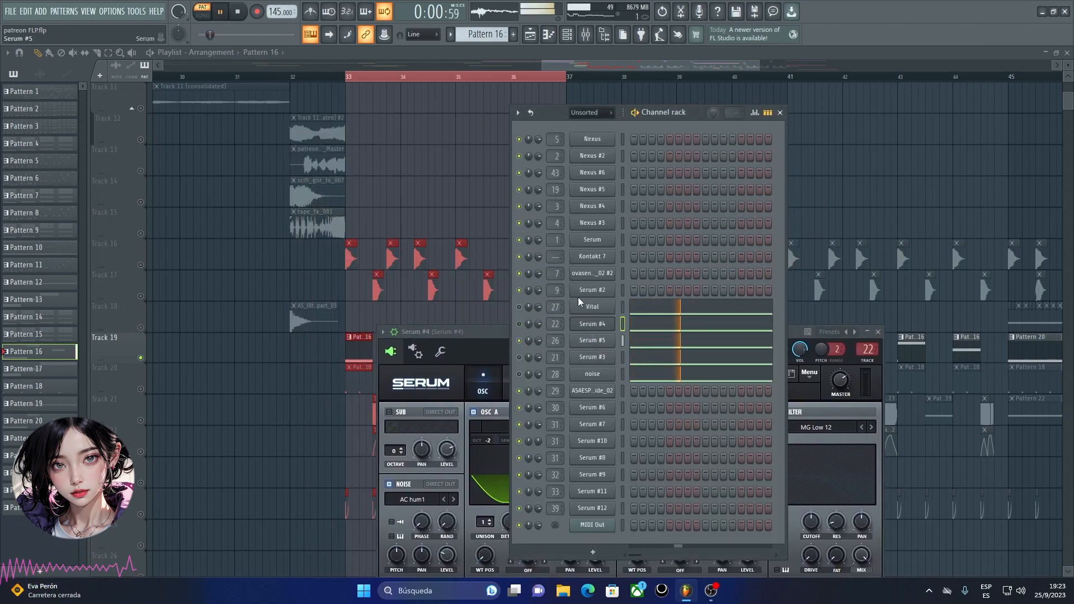
left_click_drag(443, 435, 610, 105)
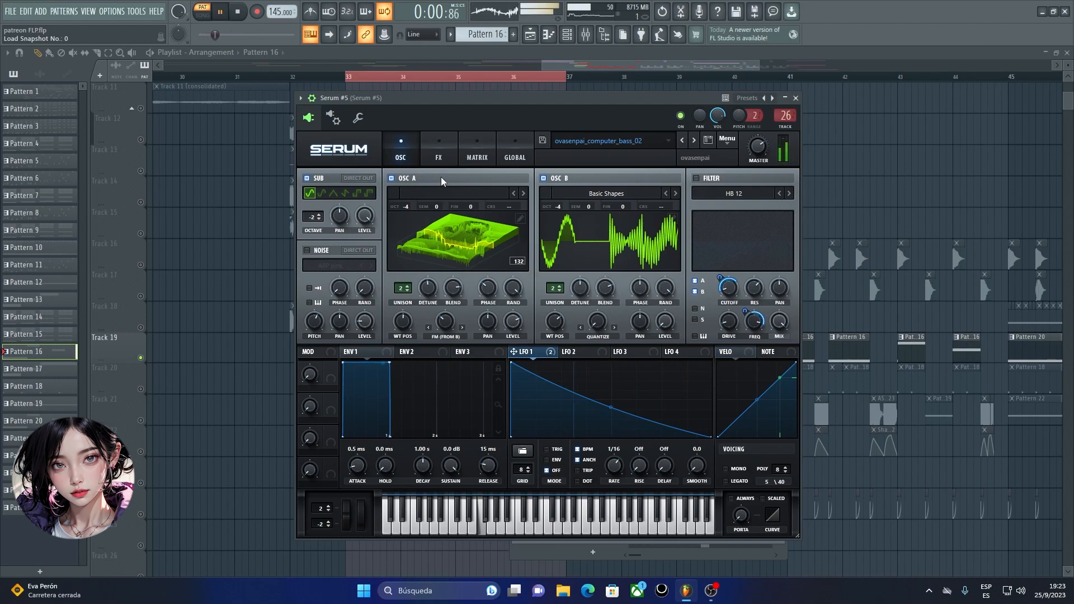
left_click(449, 247)
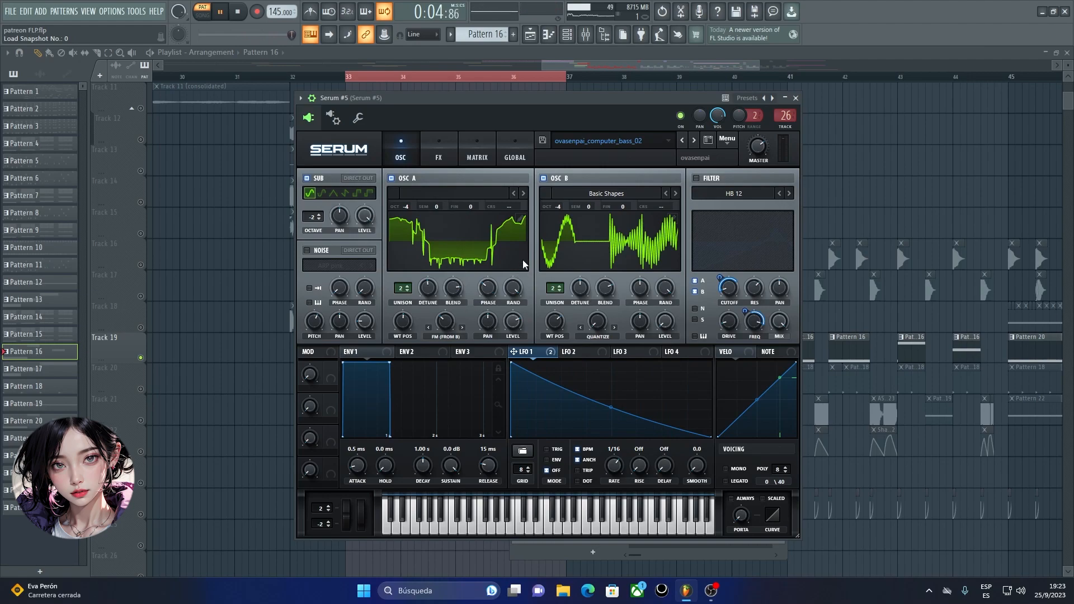
left_click(432, 148)
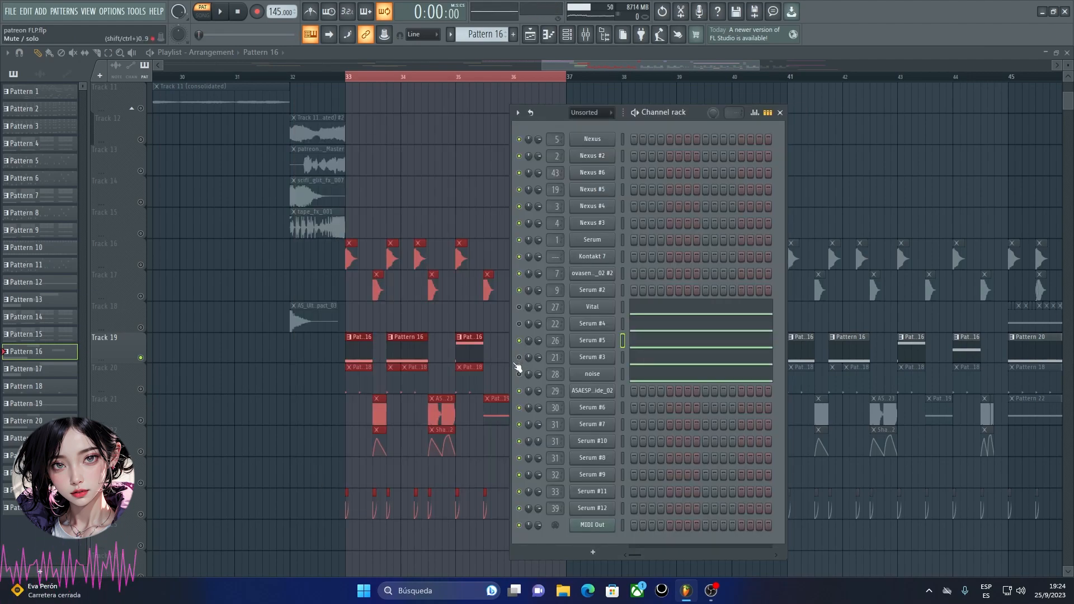
Mute Serum #5, play Serum #3 on its own and bring its synth window fully into view
key("space")
key("space")
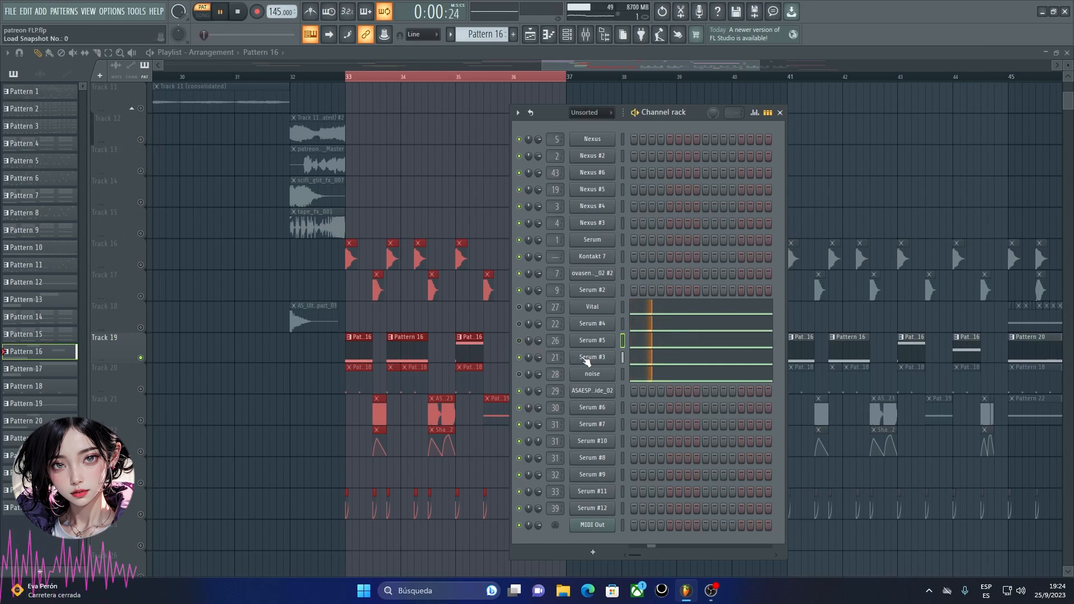
left_click(591, 357)
left_click_drag(398, 212, 602, 97)
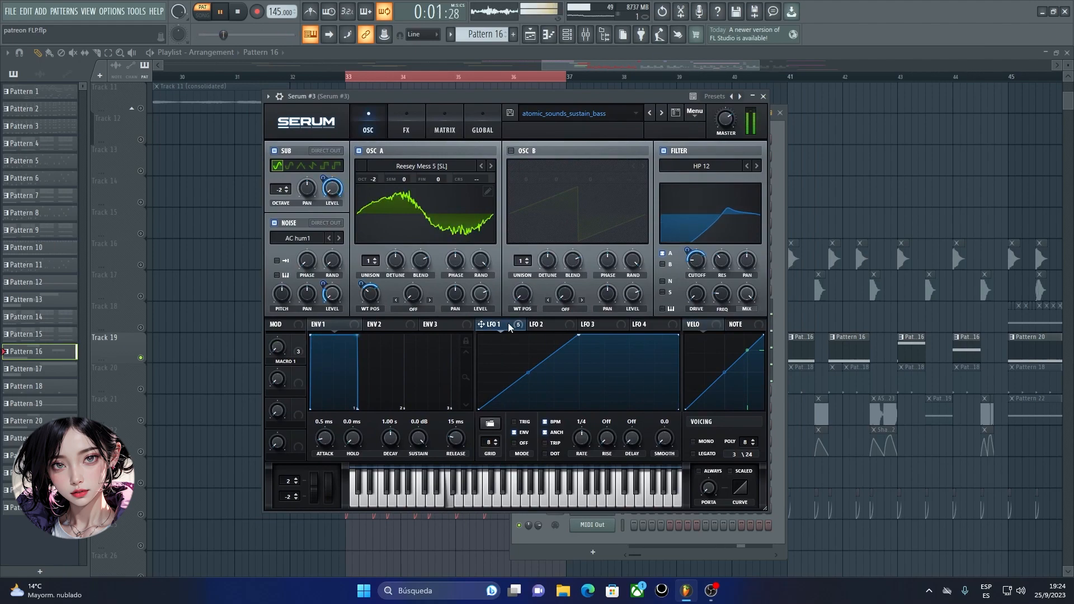
Compare Serum #3's sound by toggling its Filter, Compressor and Distortion effects
left_click(406, 130)
left_click(278, 303)
left_click(278, 254)
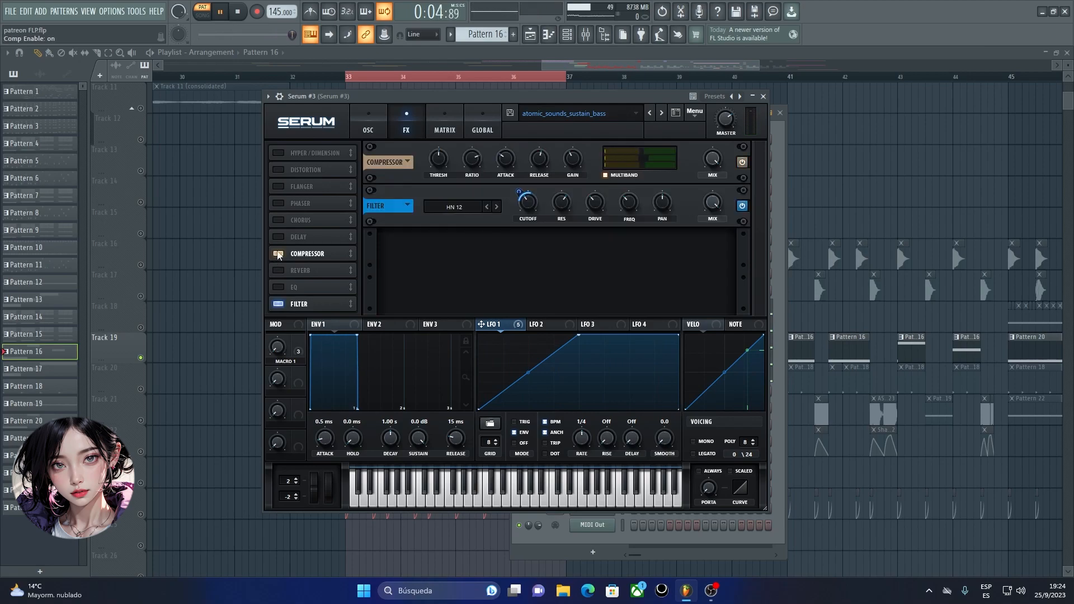
left_click(278, 170)
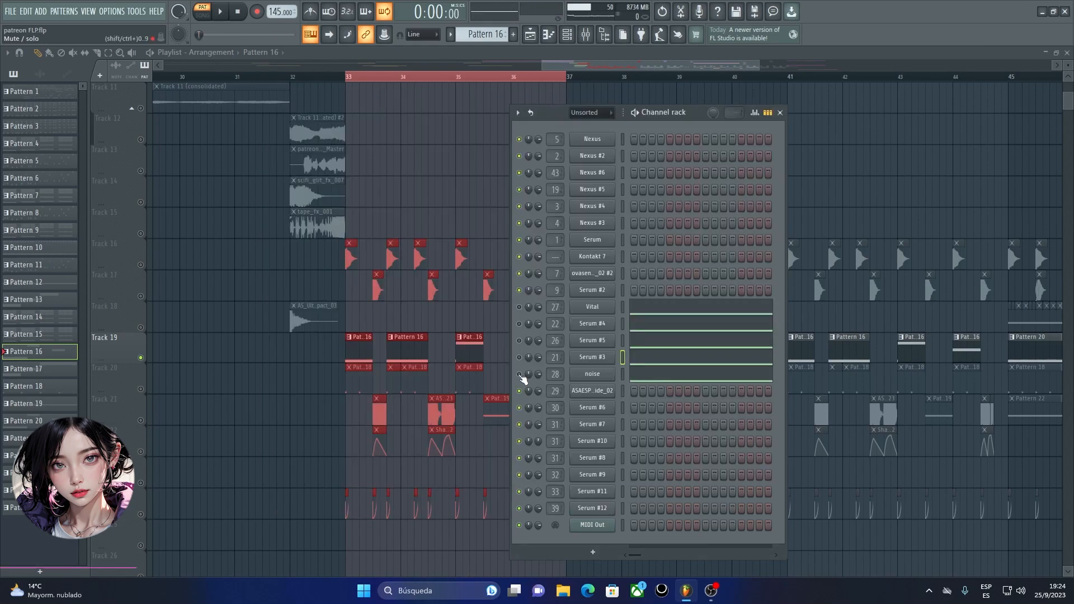
Play the isolated noise channel and bring its synth window fully into view
key("space")
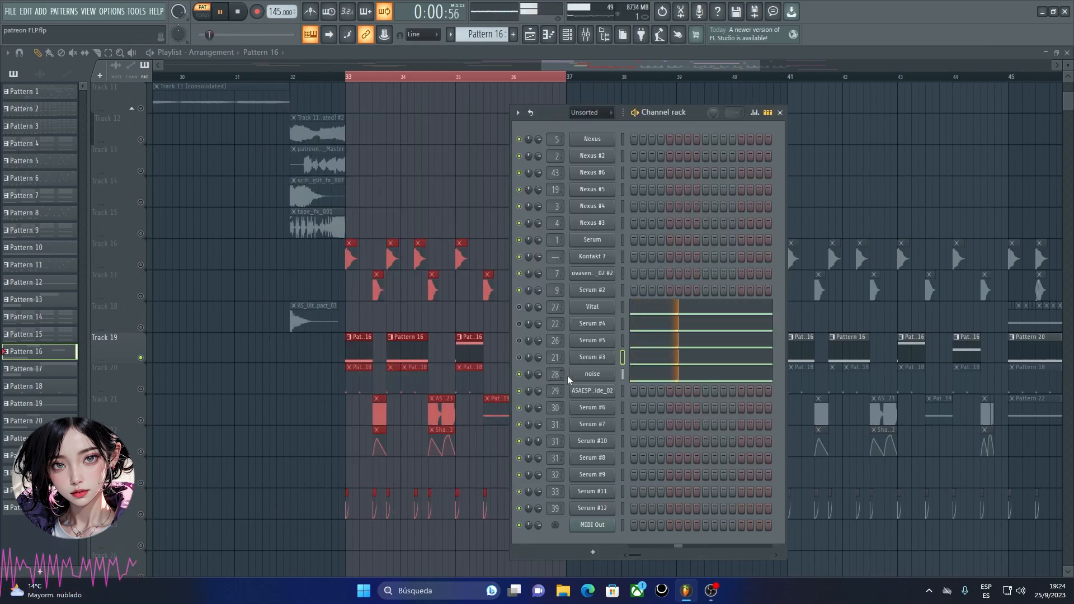
left_click(586, 378)
left_click_drag(332, 246, 452, 138)
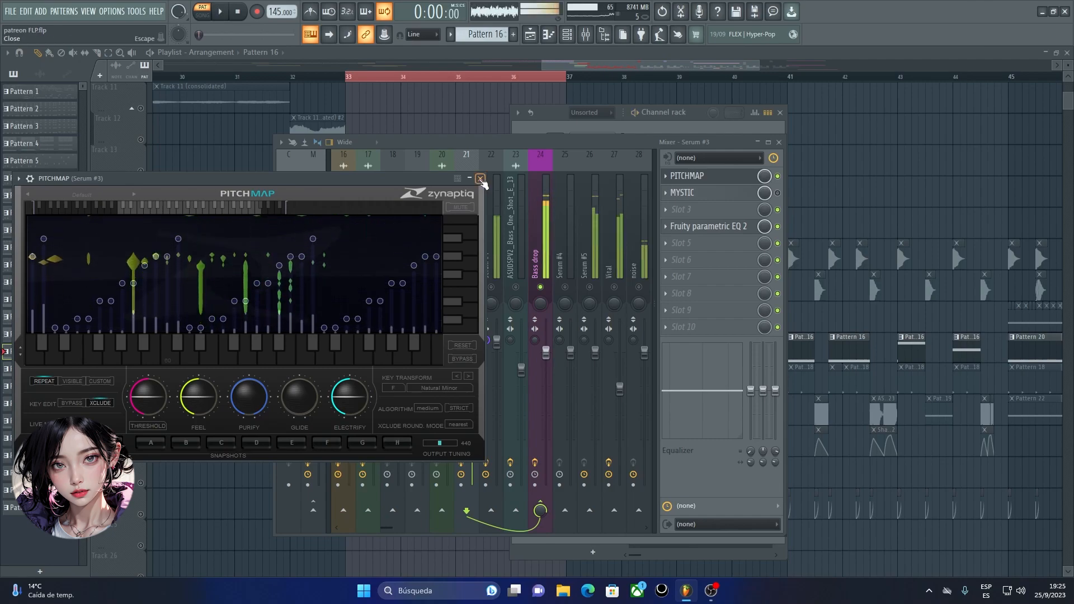
Close PITCHMAP, audition the MYSTIC channel strip on Serum #3's insert, and toggle Serum #5's mixer track to compare the bass layers
left_click(480, 179)
key("space")
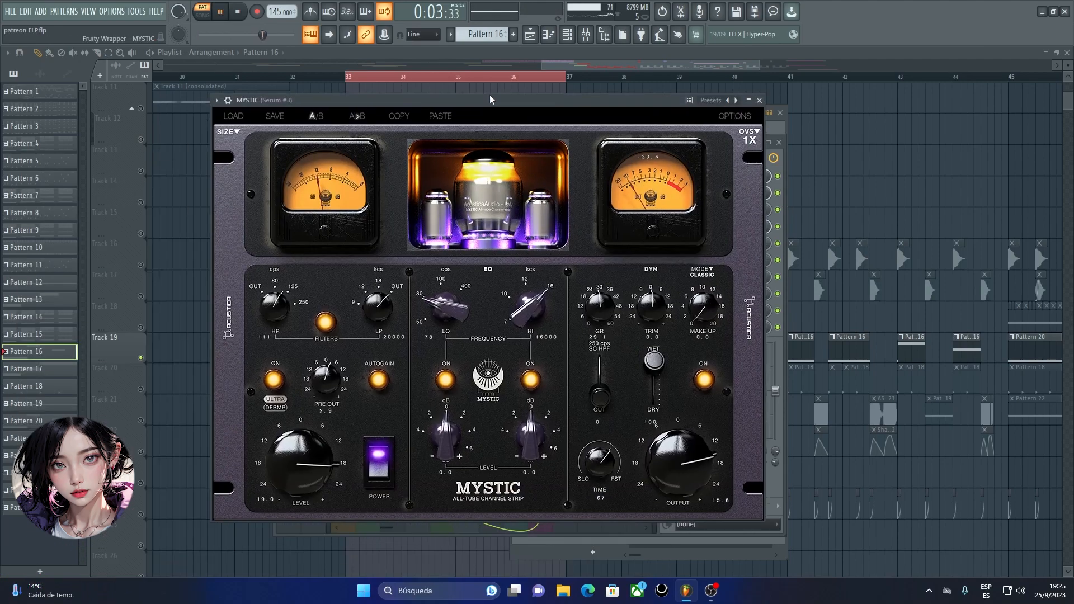
left_click_drag(492, 99, 491, 92)
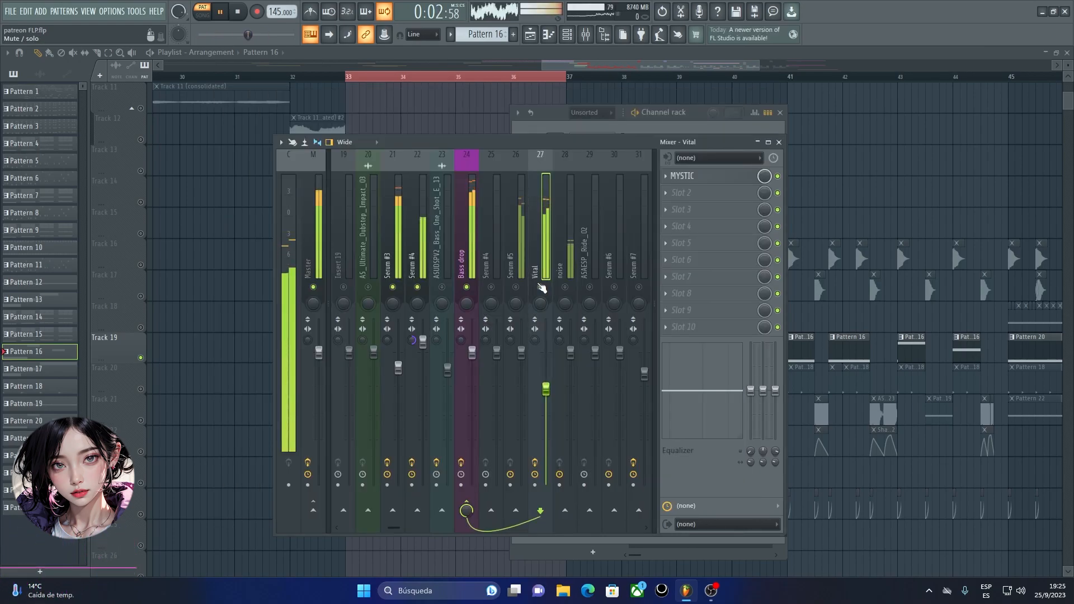
left_click(516, 286)
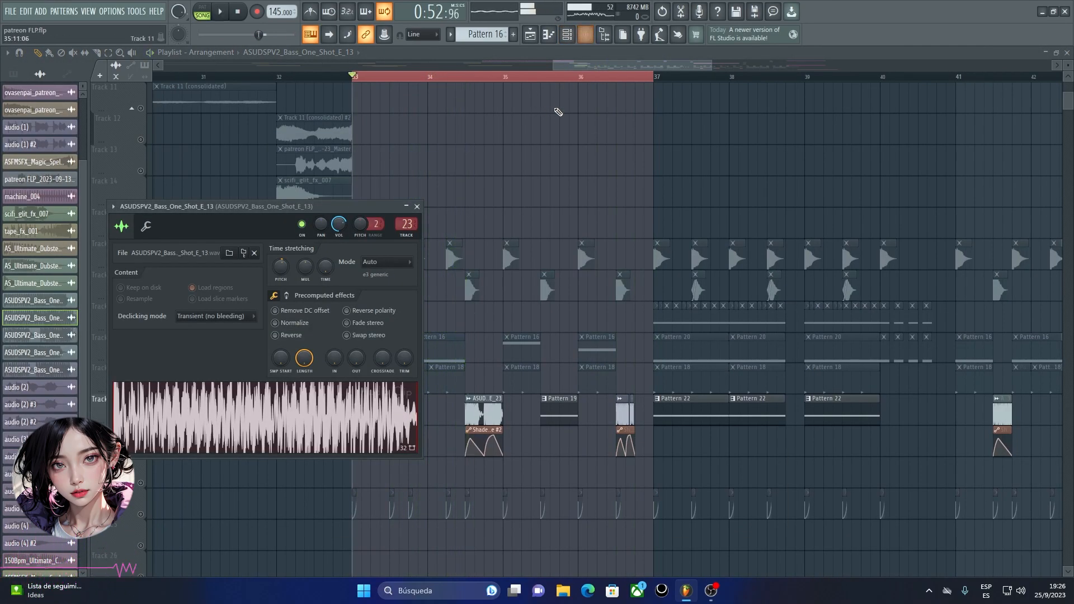
Examine Shade on the ASUDSPV2_Bass_One_Shot_E_13 mixer insert and compare the sound with the effect off and on
left_click(588, 35)
left_click(707, 176)
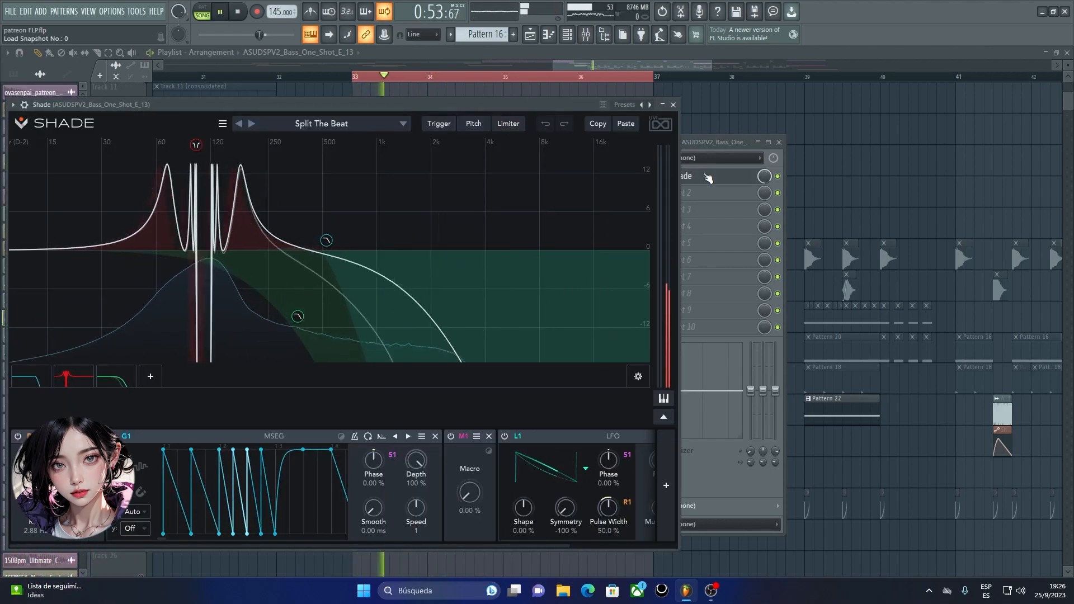
left_click(778, 176)
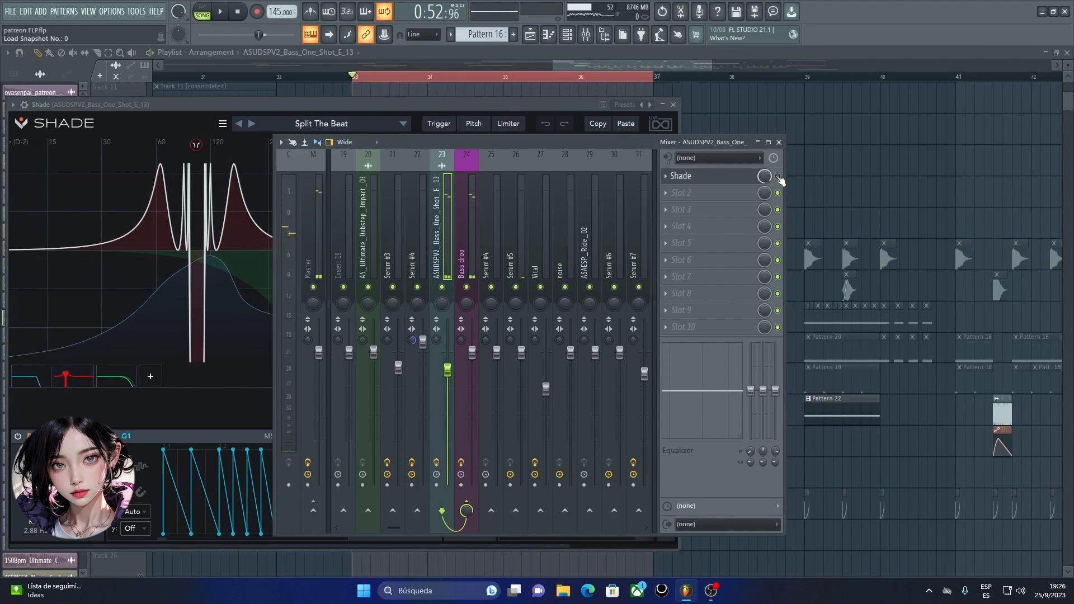
left_click(777, 176)
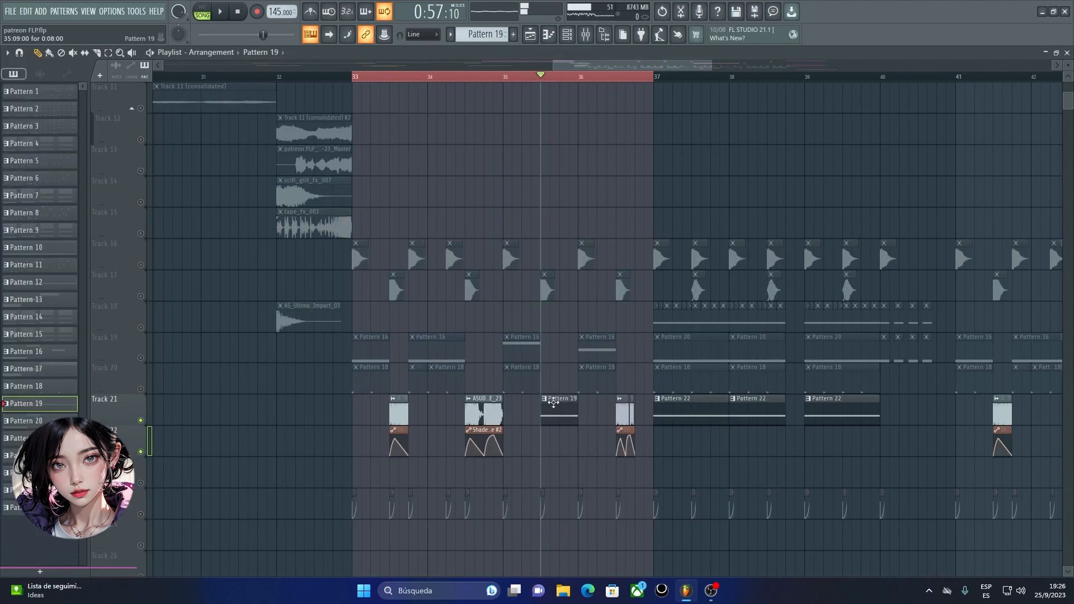
Show Pattern 19's channels, play the pattern and examine Serum #6's Dubstep07_1 CIRCUIT 4 preset
left_click(501, 243)
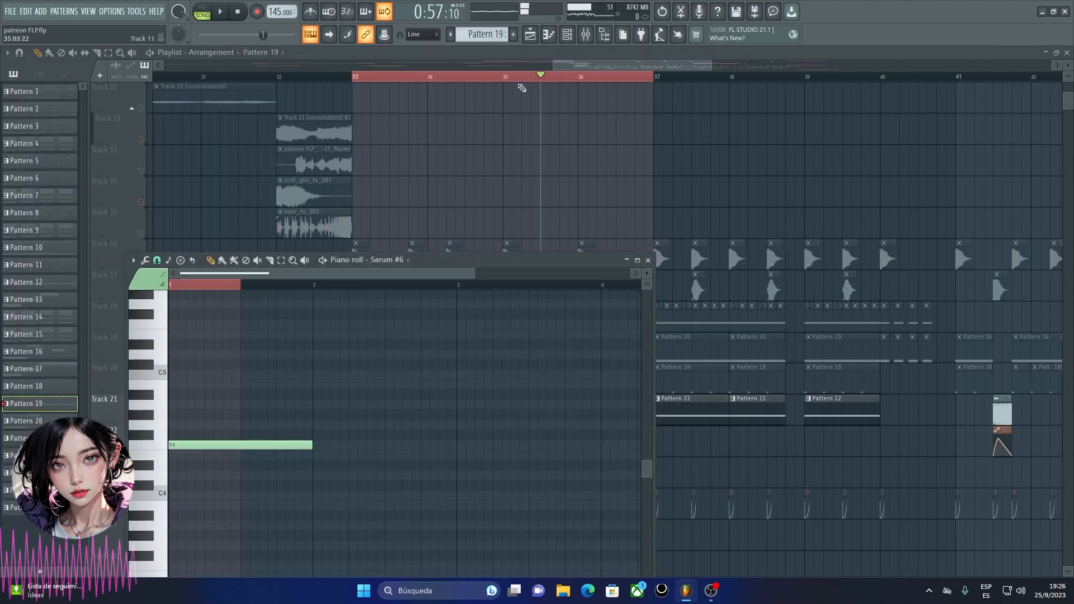
left_click(567, 34)
left_click(635, 112)
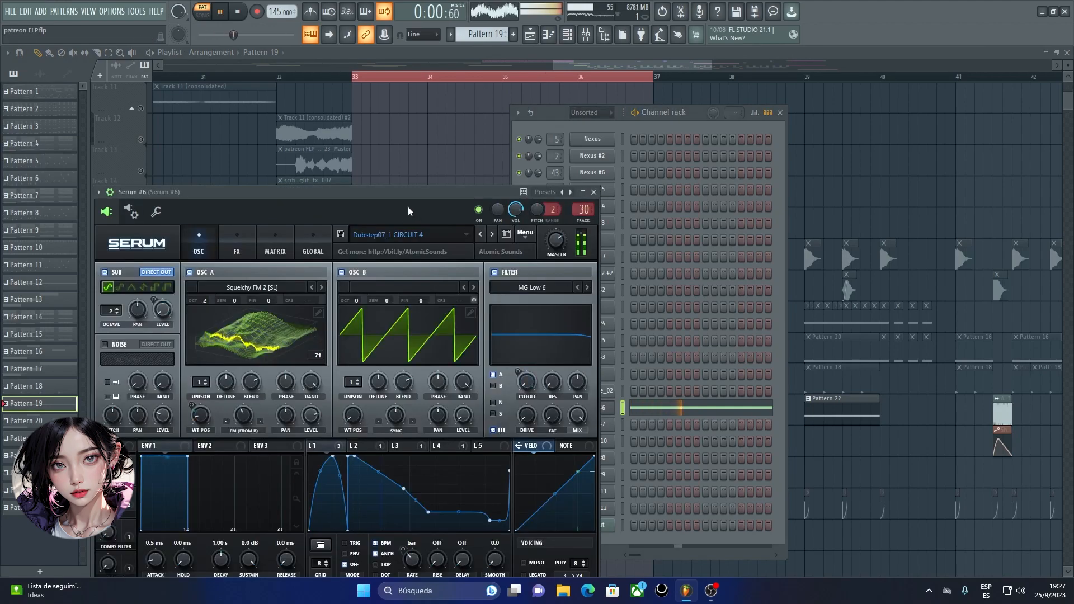
left_click_drag(408, 206, 559, 119)
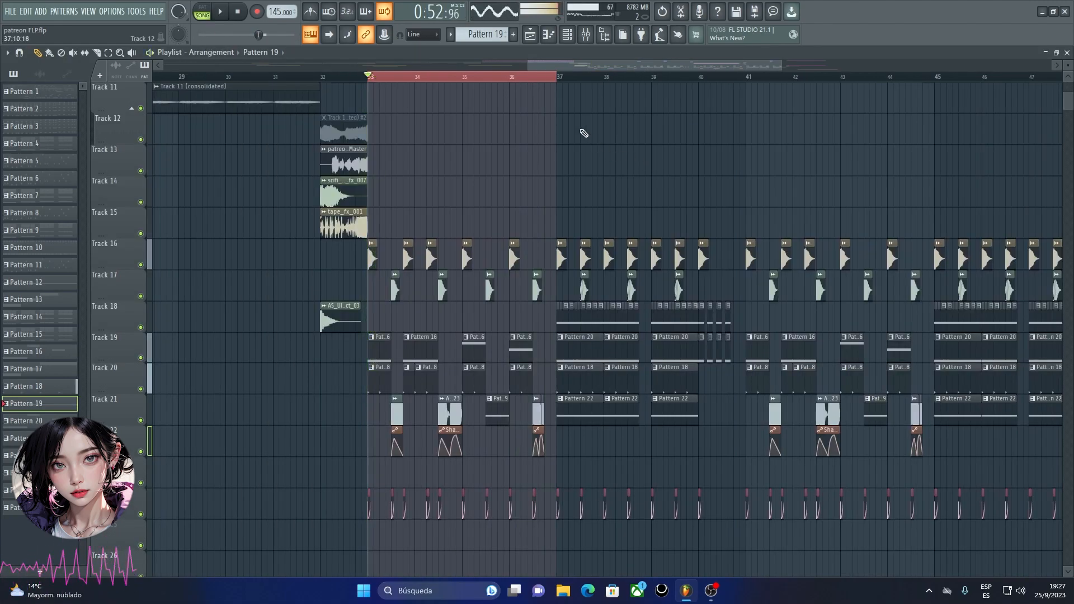
Select the short range at the end of bar 36 and play the audio (2) clips on Tracks 3 and 4
scroll(557, 131, "up", 10)
left_click_drag(546, 77, 558, 77)
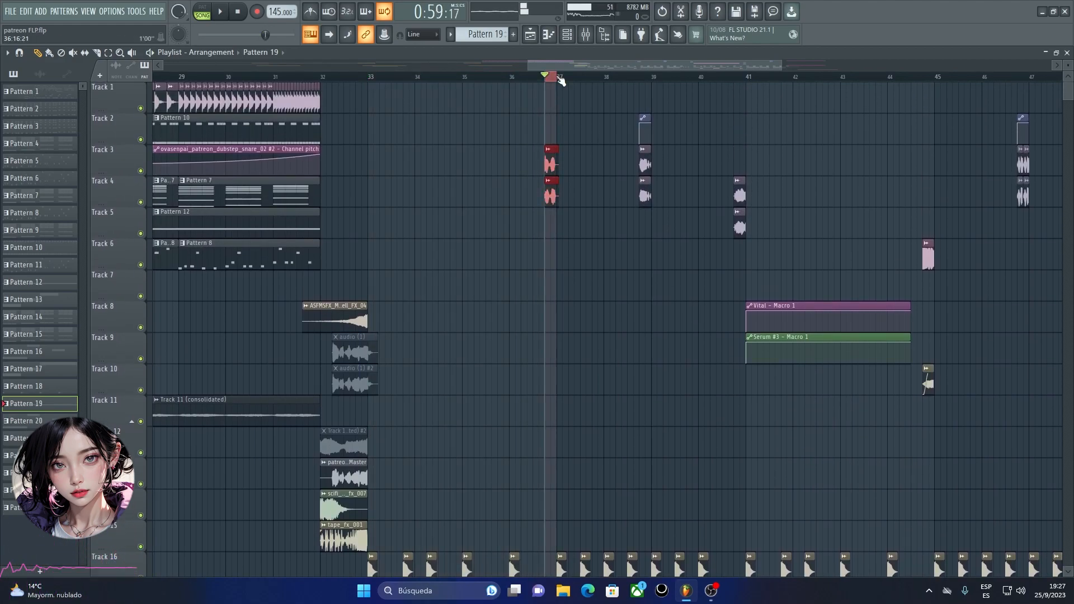
scroll(559, 78, "up", 5)
key("space")
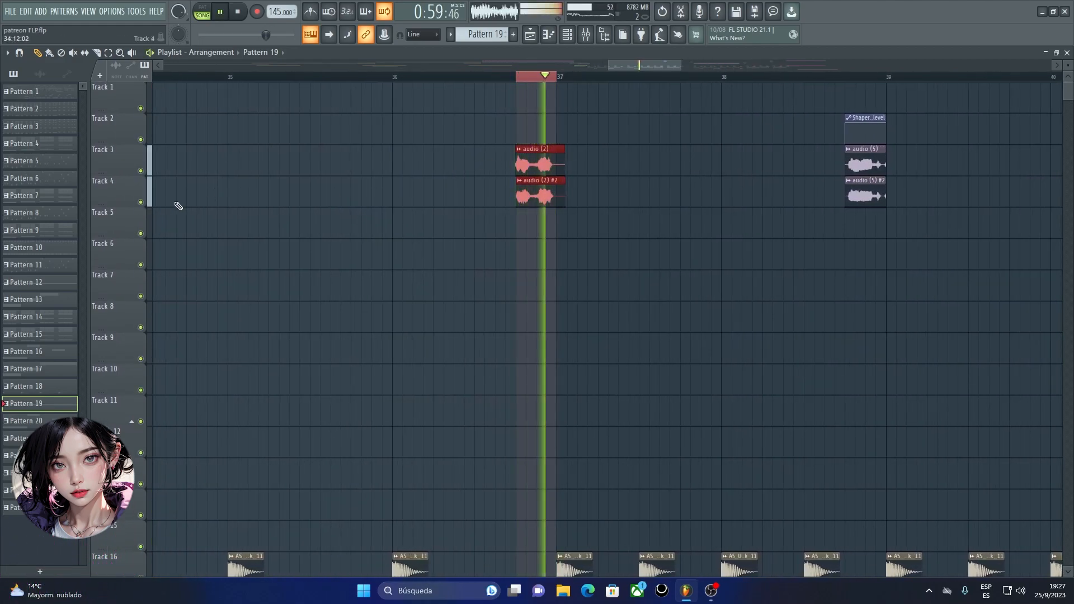
Solo Tracks 3 and 4 to audition the two vocal layers separately and together, and stop playback
right_click(141, 171)
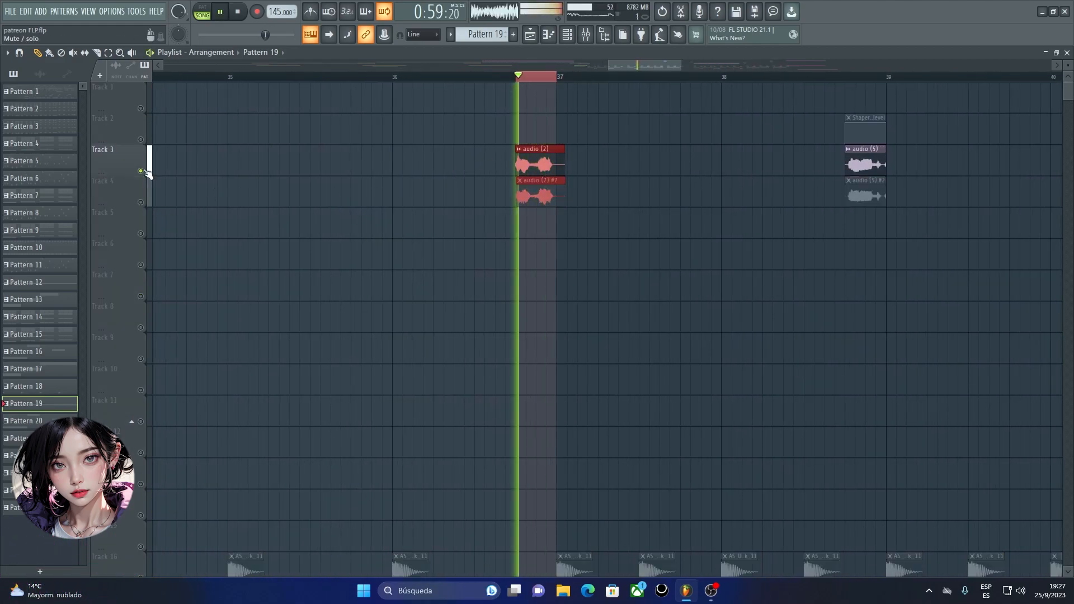
right_click(140, 202)
left_click(141, 170)
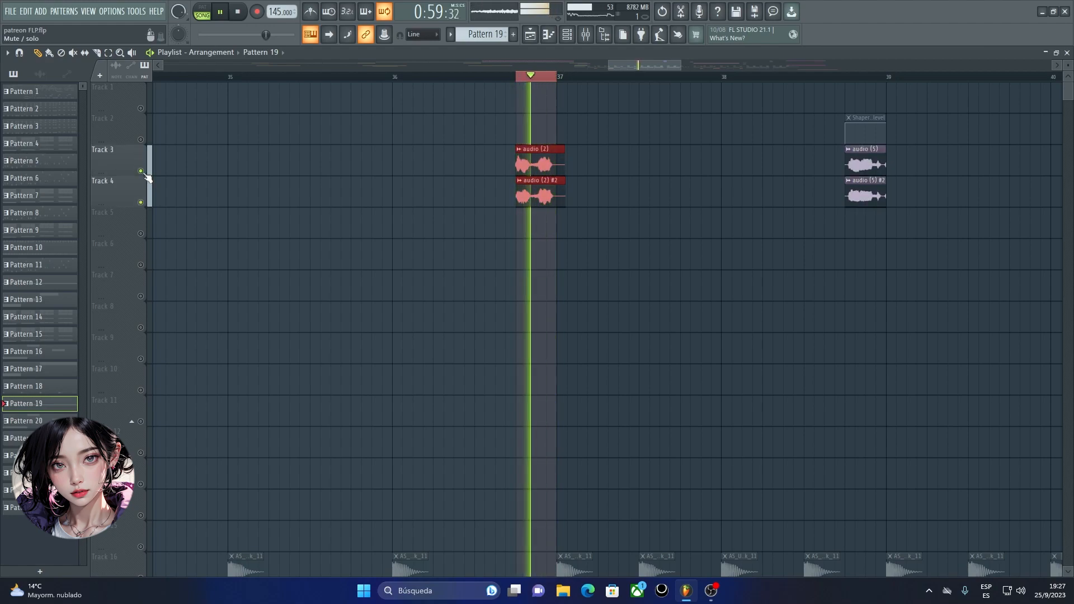
key("space")
Examine the pitch and time-stretching settings of the audio (2) #2 and audio (2) clips
left_click(545, 184)
double_click(545, 185)
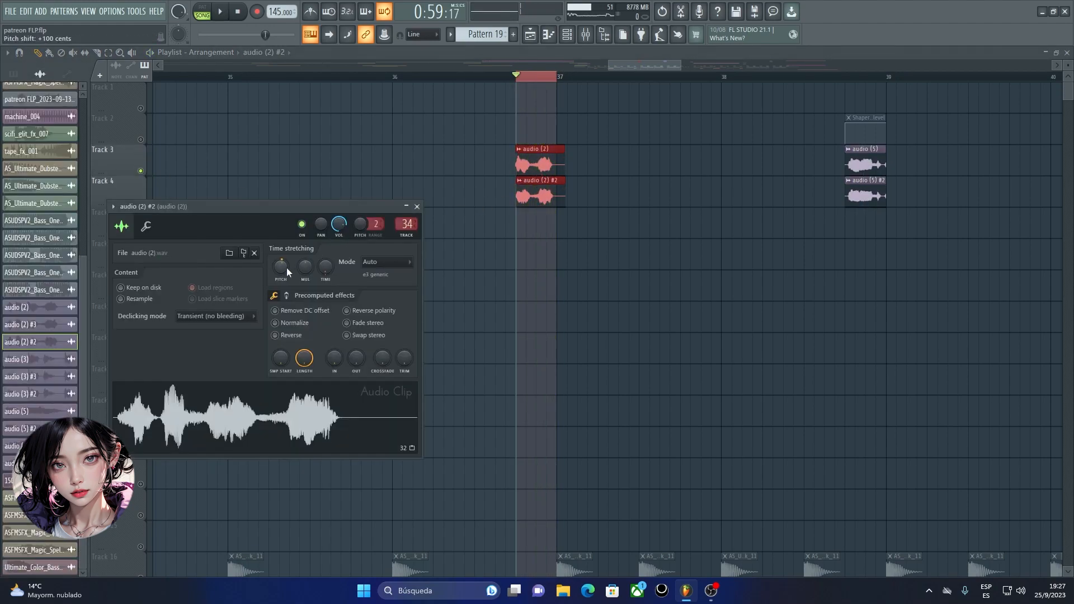
double_click(536, 150)
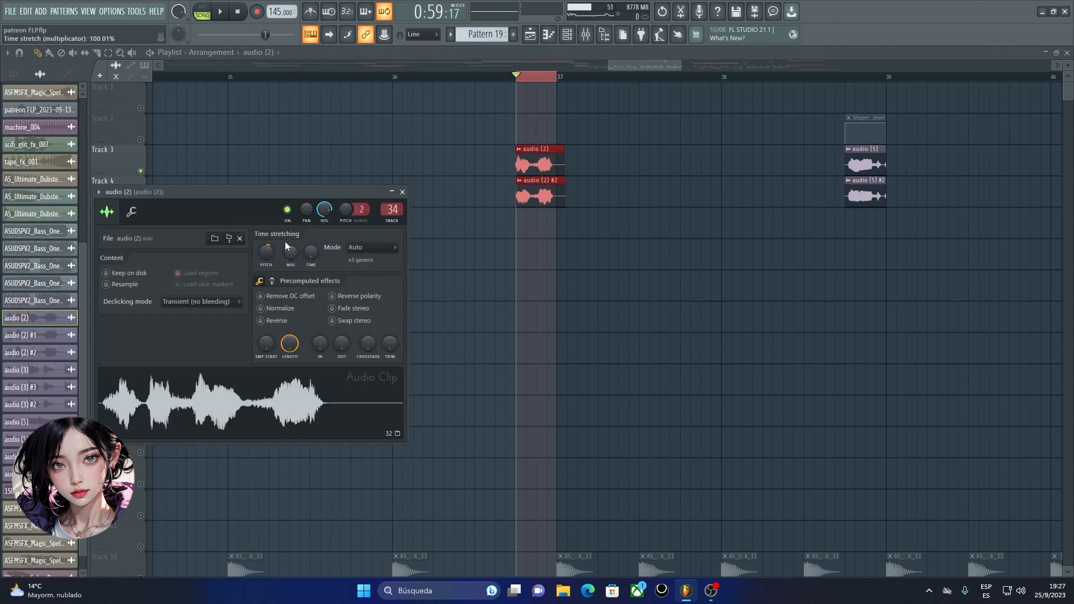
key("space")
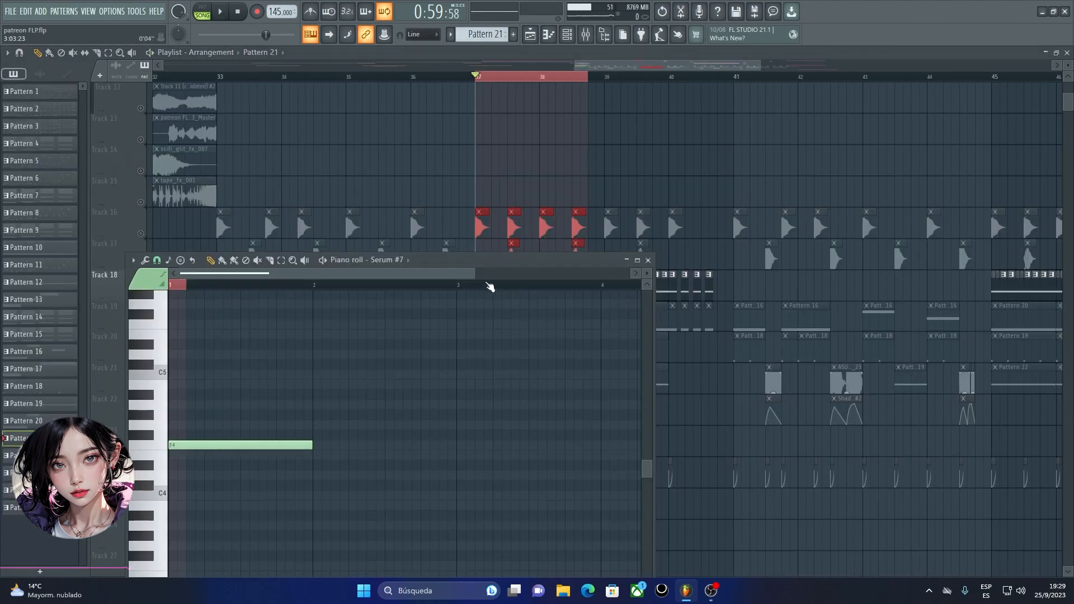
Isolate Serum #7 in Pattern 21 by muting Serum #10 and Serum #8, and bring its synth window fully into view
left_click(552, 36)
left_click(567, 35)
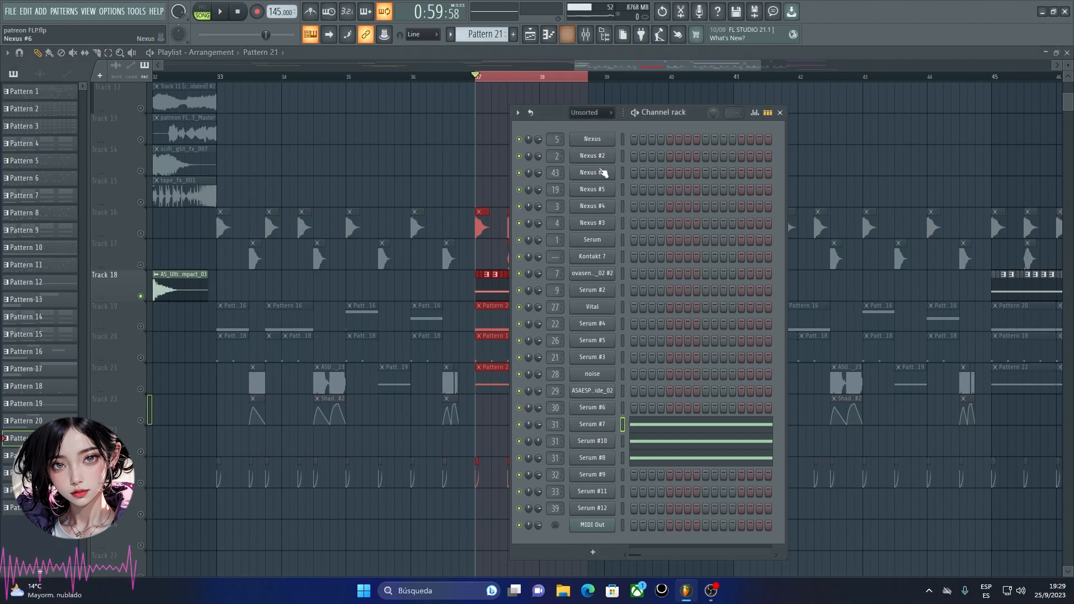
left_click_drag(637, 113, 498, 105)
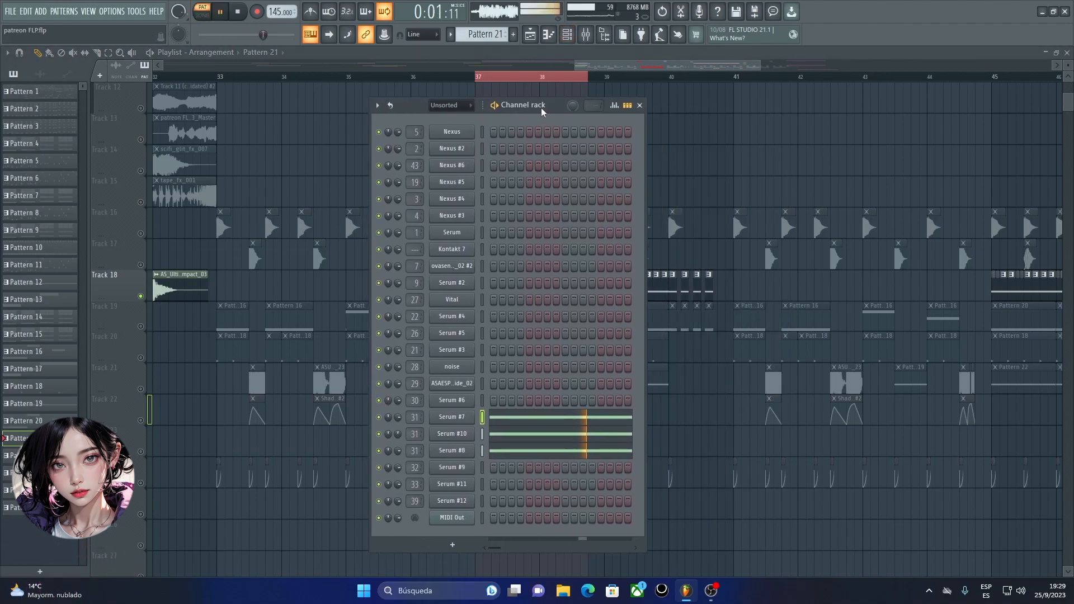
left_click(380, 434)
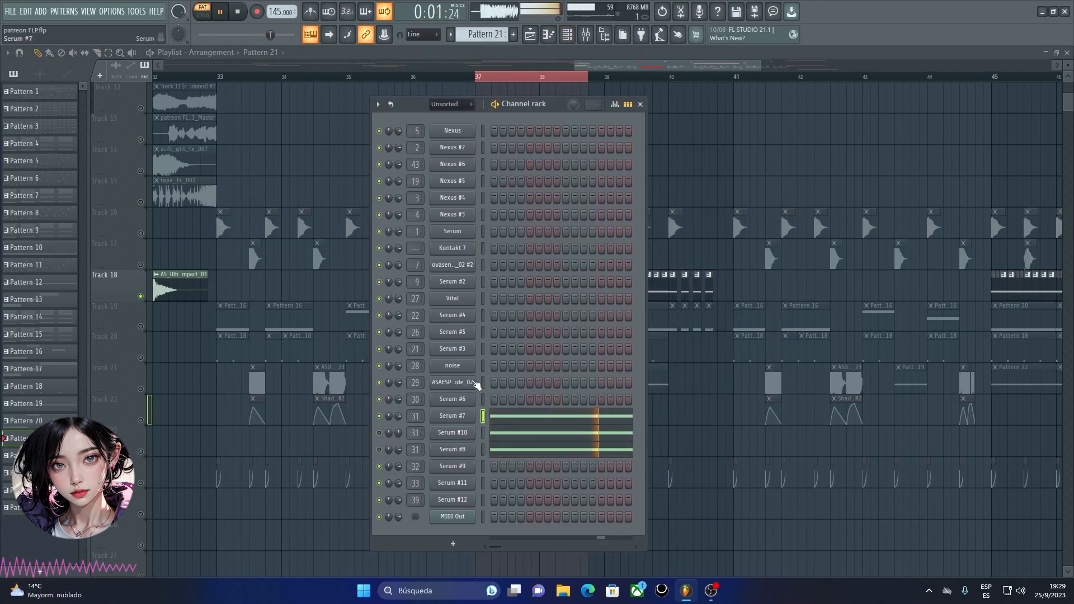
left_click(454, 416)
left_click_drag(365, 199, 709, 62)
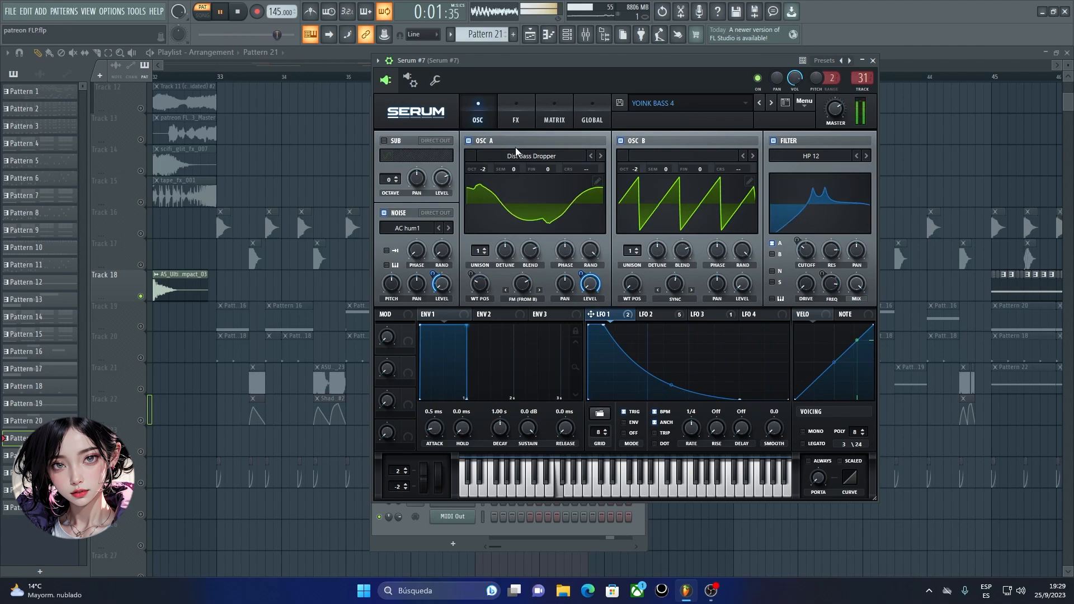
Switch off Serum #7's Hyper/Dimension, Distortion, EQ and Compressor effects to hear the dry YOINK BASS 4 sound
left_click(516, 114)
left_click(388, 143)
left_click(388, 159)
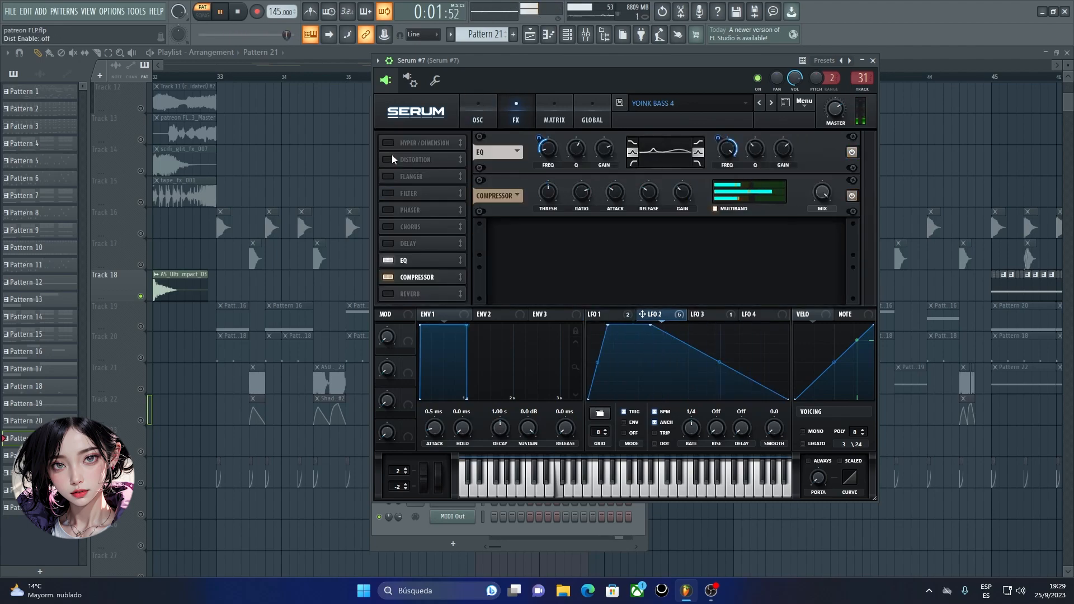
left_click(388, 260)
left_click(387, 277)
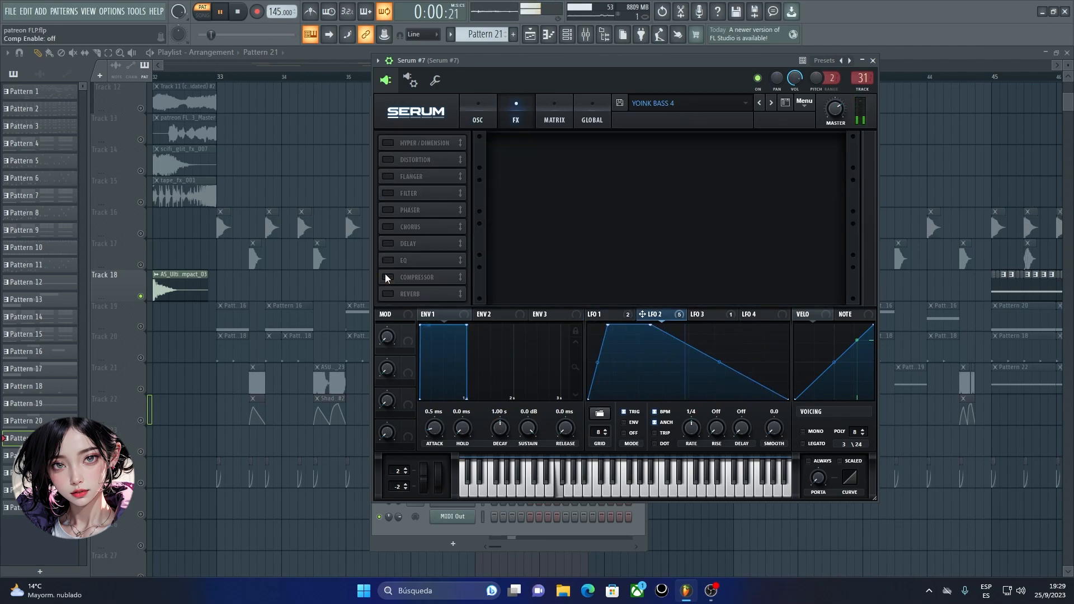
Switch on Serum #7's Compressor, EQ, Filter and Distortion effects again, and return to its oscillators before closing the synth
left_click(388, 277)
left_click(388, 260)
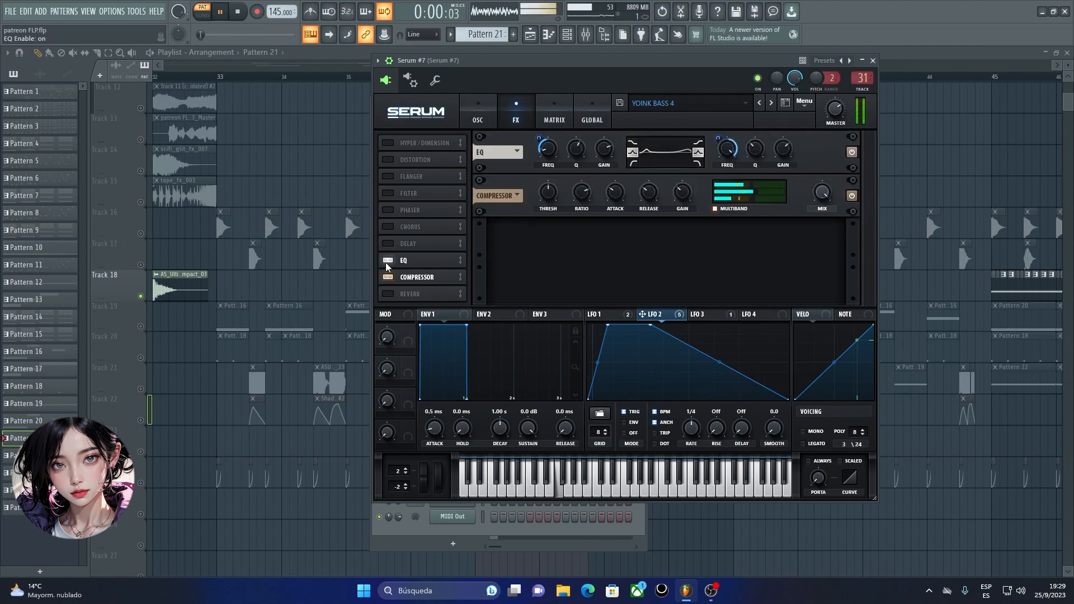
left_click(392, 193)
left_click(388, 159)
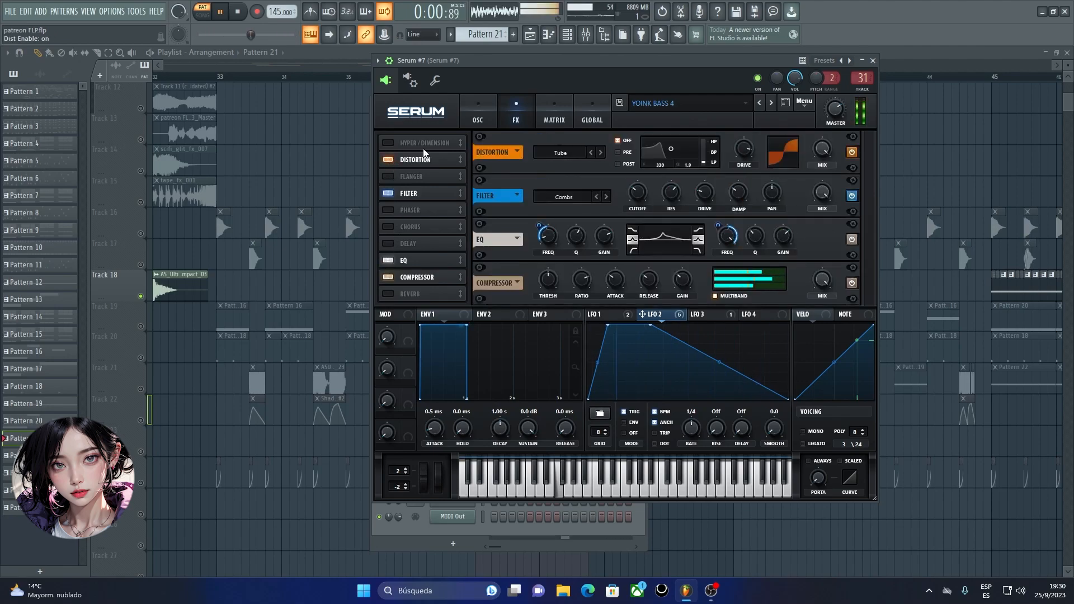
left_click(477, 113)
key("Escape")
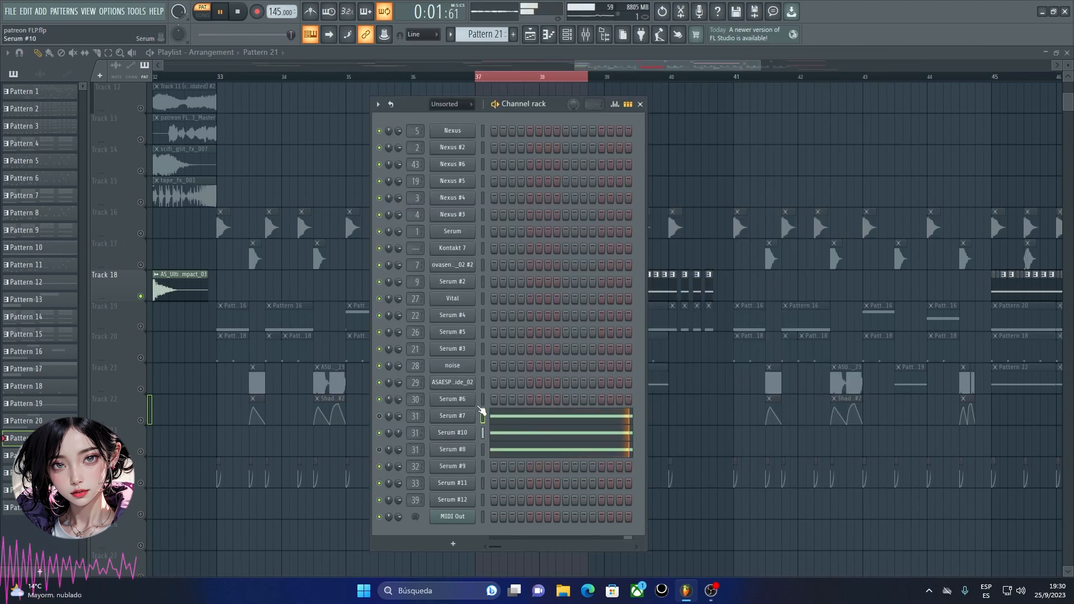
Examine the synth settings of Serum #10 and Serum #8 and the MYSTIC effect on their shared mixer track
left_click(452, 415)
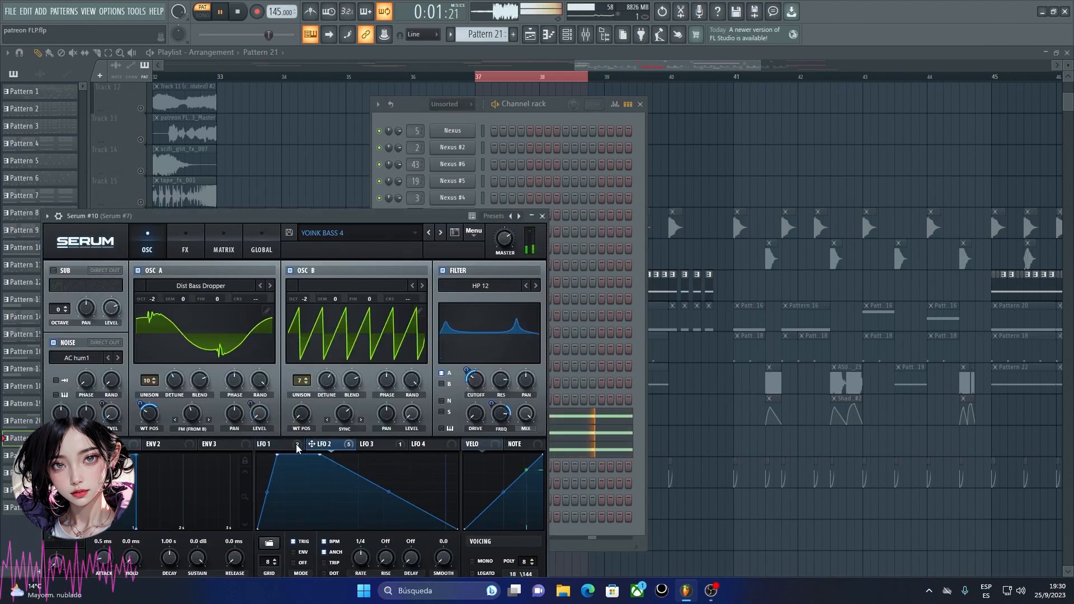
key("Escape")
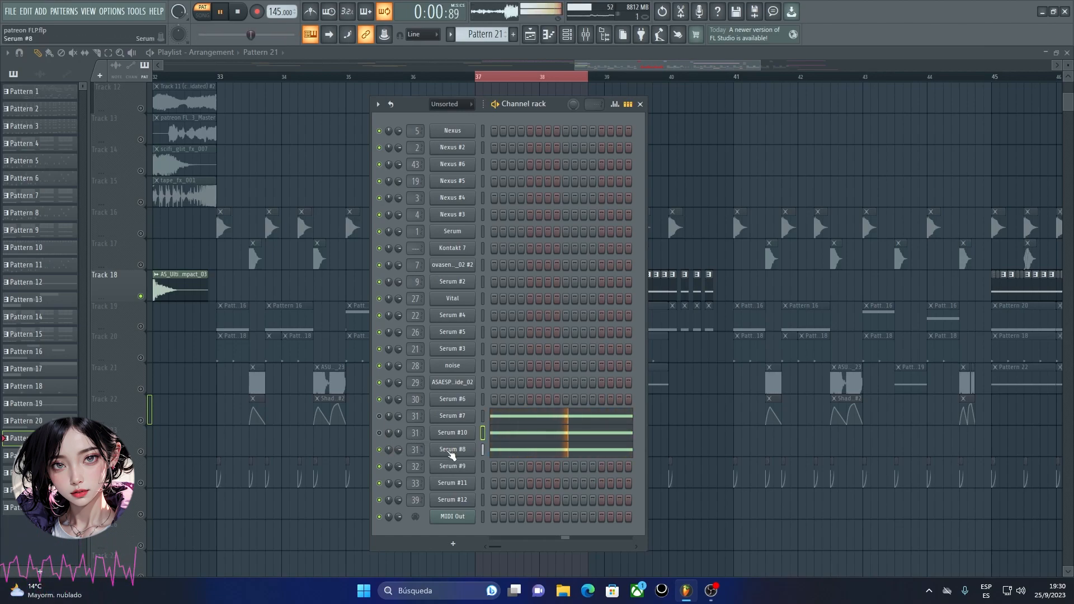
left_click(386, 233)
left_click_drag(396, 215, 659, 110)
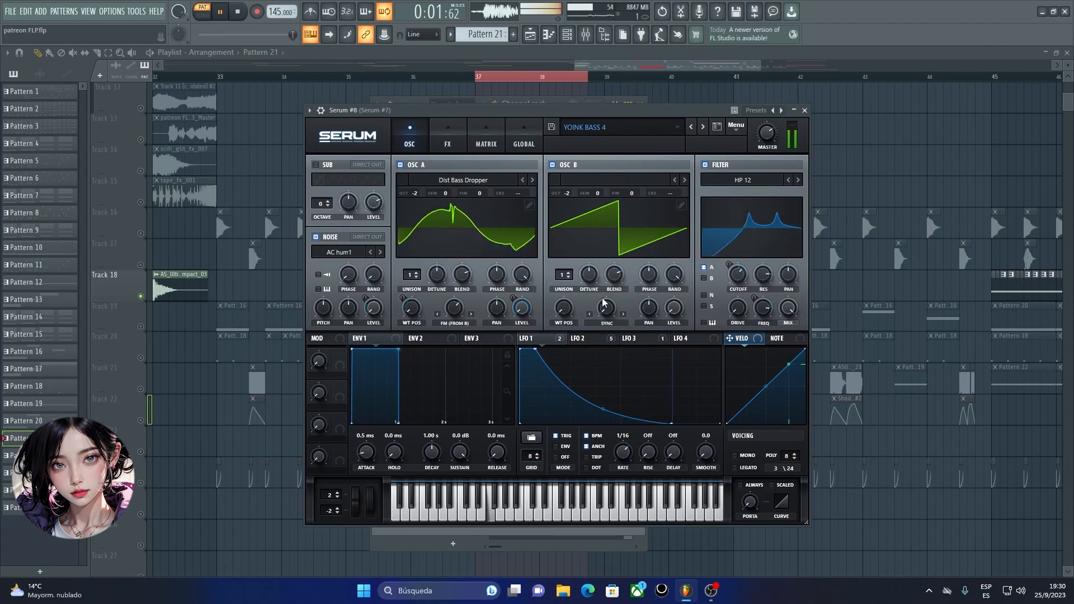
left_click(578, 340)
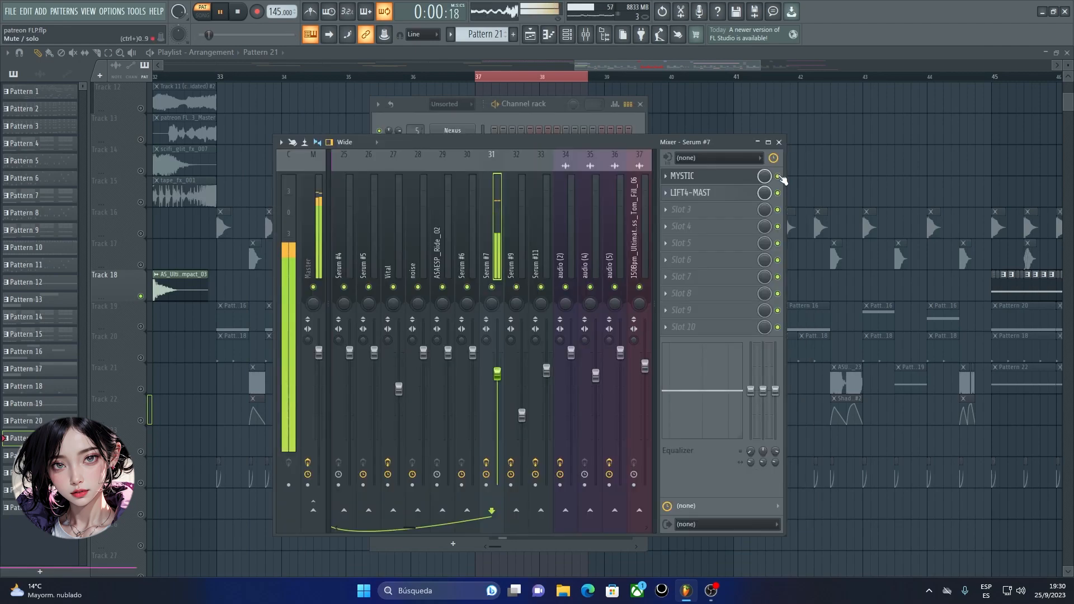
left_click(725, 177)
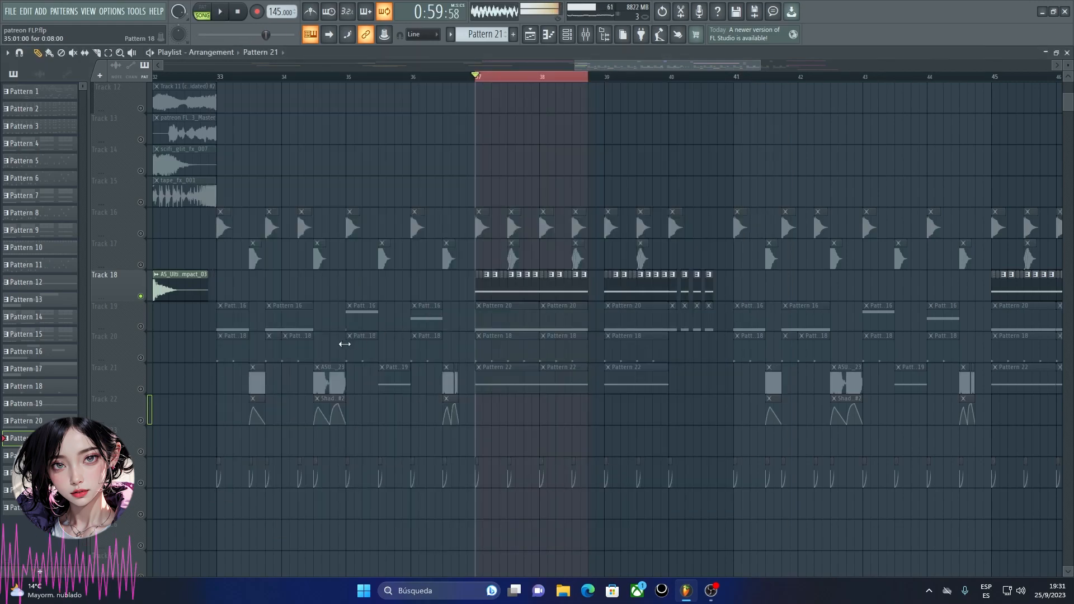
Solo Track 19 in the looped drop section and look at the Serum #4 notes of Pattern 20
left_click(147, 302)
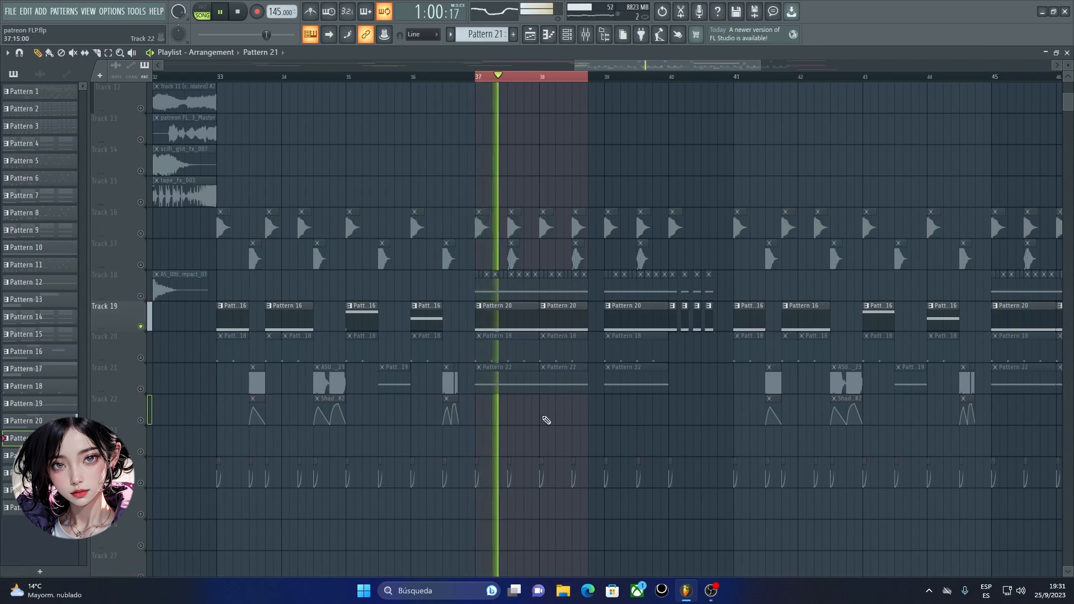
double_click(513, 328)
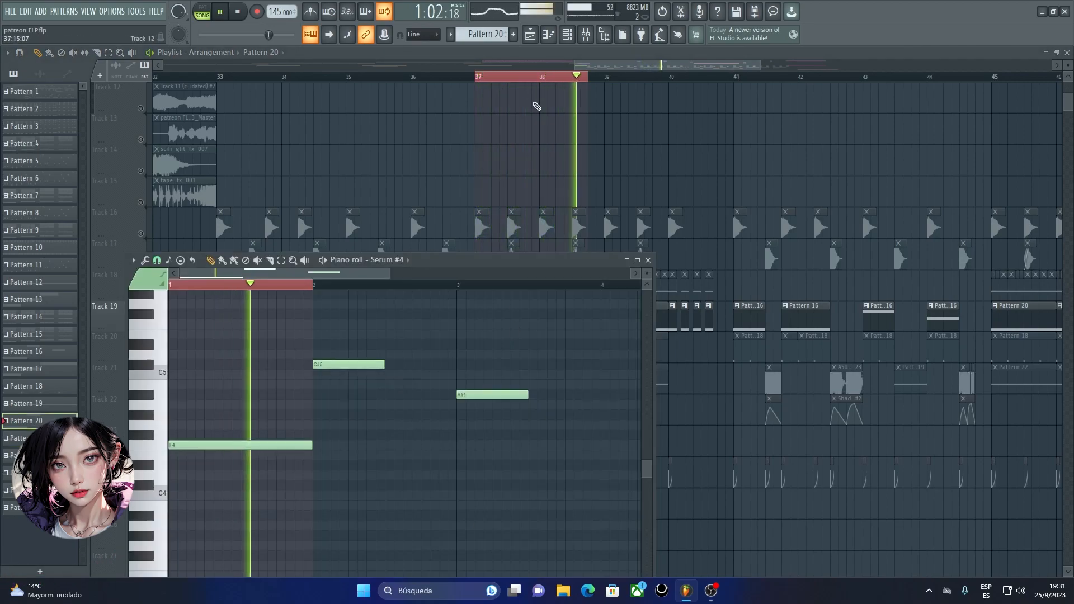
key("F6")
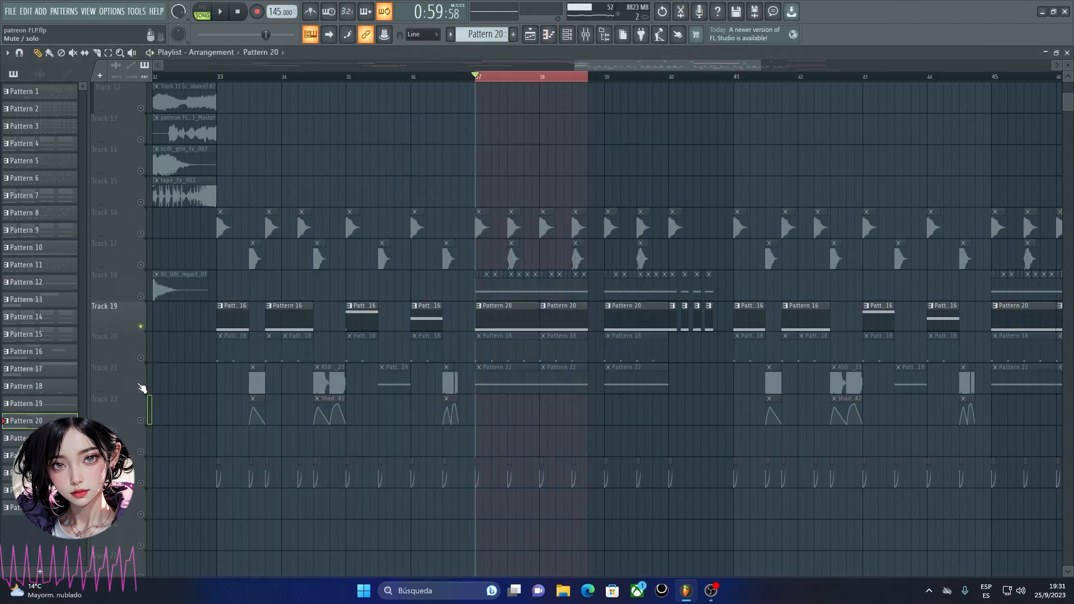
Solo and play Track 21, and bring up the synth settings behind Pattern 22
left_click(142, 388)
key("space")
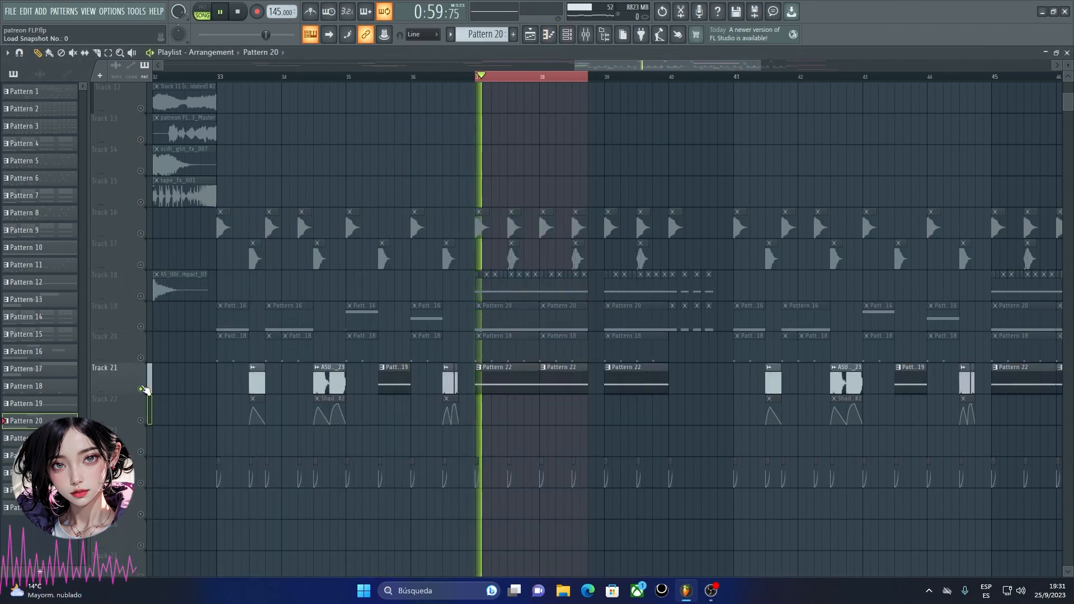
left_click(567, 35)
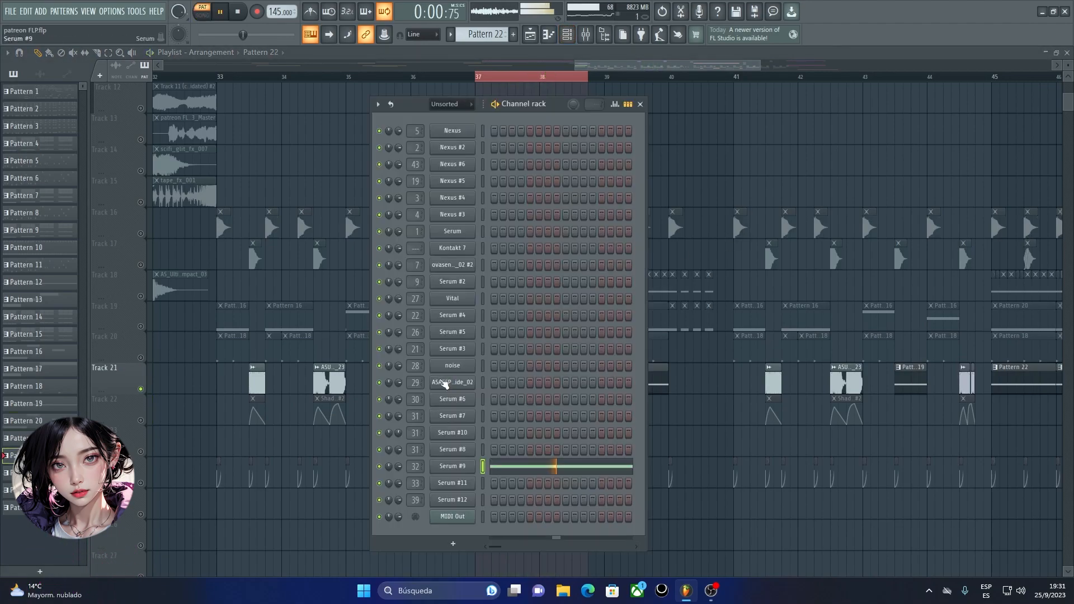
left_click_drag(361, 150, 629, 106)
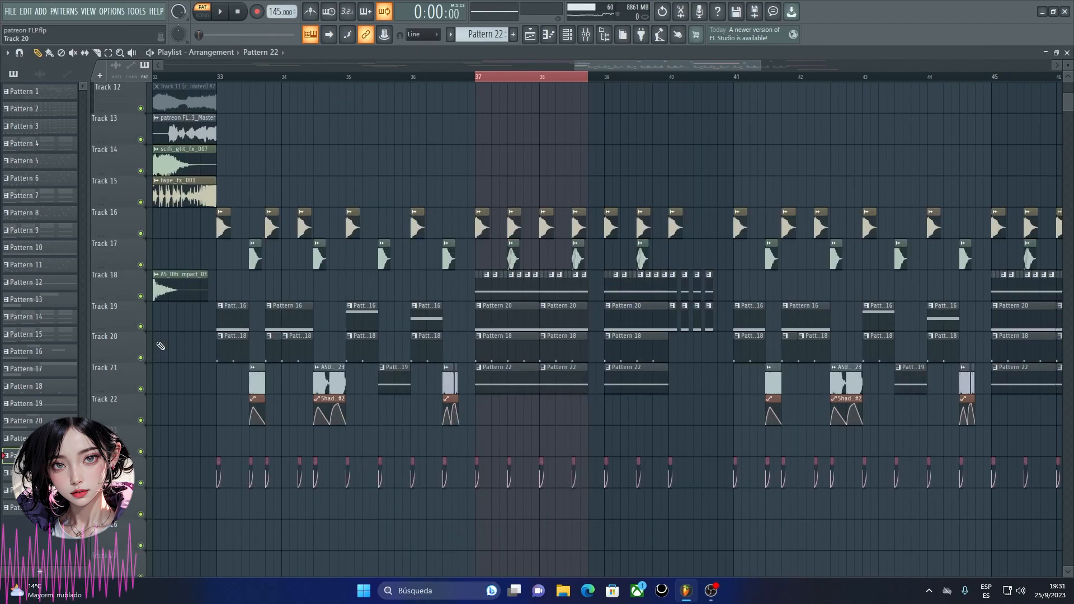
Play from just before bar 37 with the Track 16 kick soloed, adding the Track 17 snare
left_click(469, 76)
scroll(526, 104, "up", 4, "ctrl")
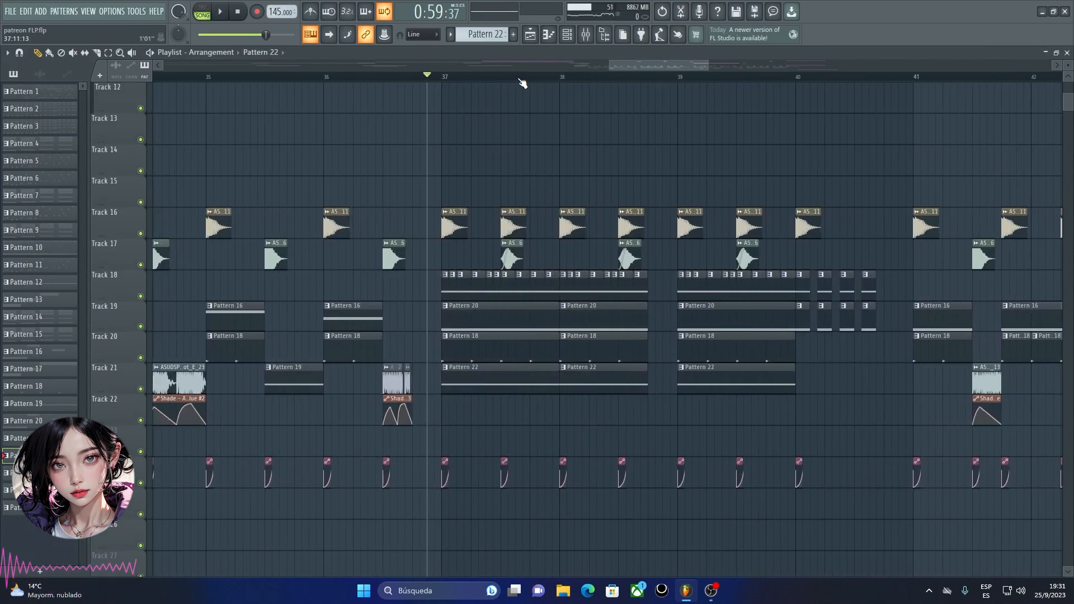
left_click(145, 234, "ctrl")
key("space")
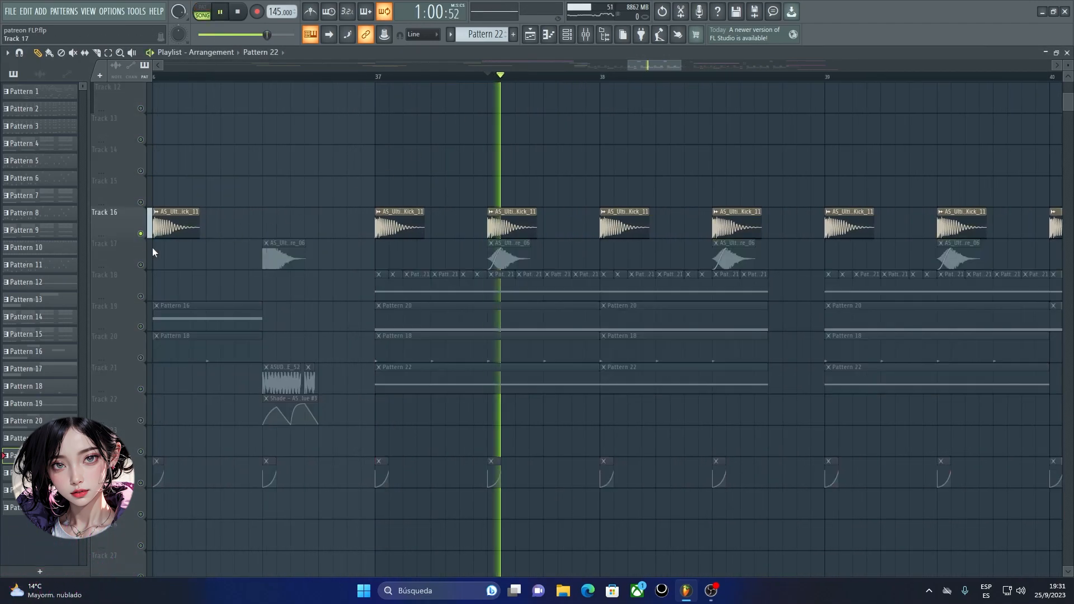
left_click(142, 265)
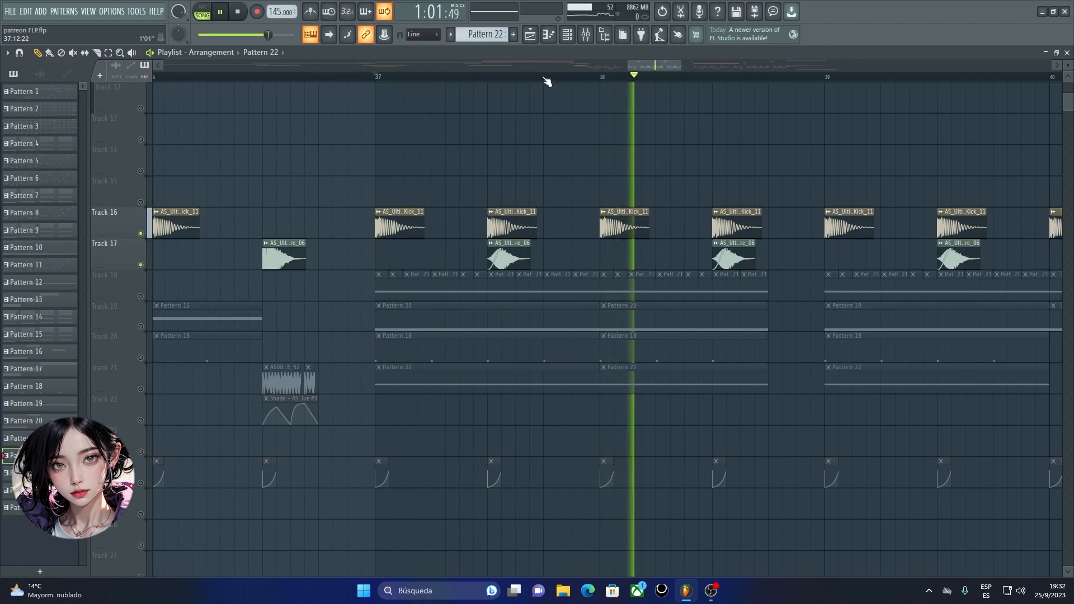
Loop the audio (4) vocal clips just before bar 41 and audition Tracks 4 and 5 separately
scroll(543, 77, "down", 4)
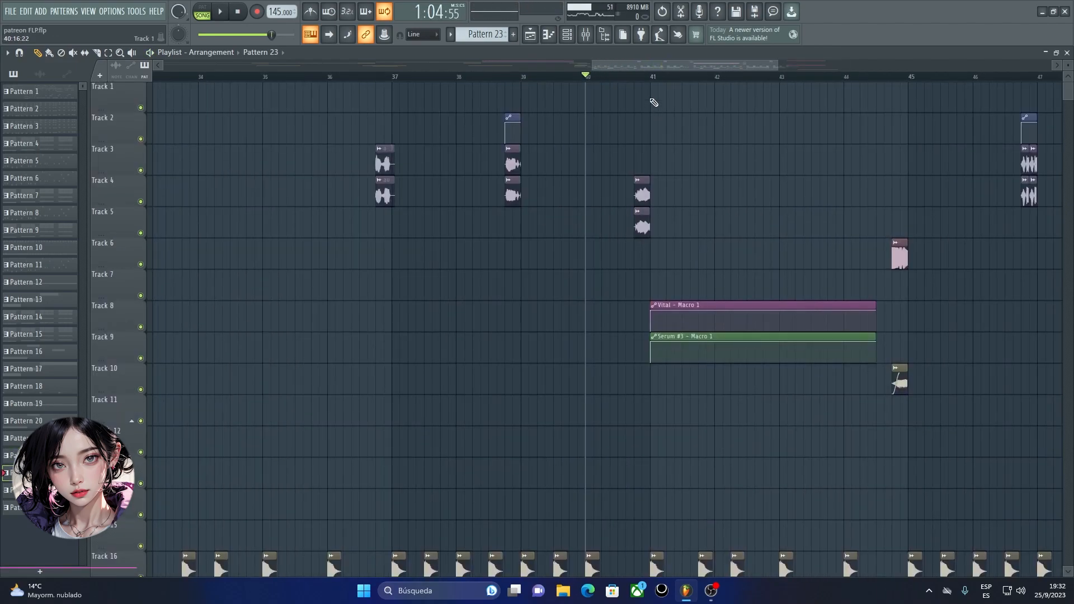
left_click_drag(636, 78, 653, 78)
scroll(655, 78, "up", 4)
right_click(140, 202)
key("space")
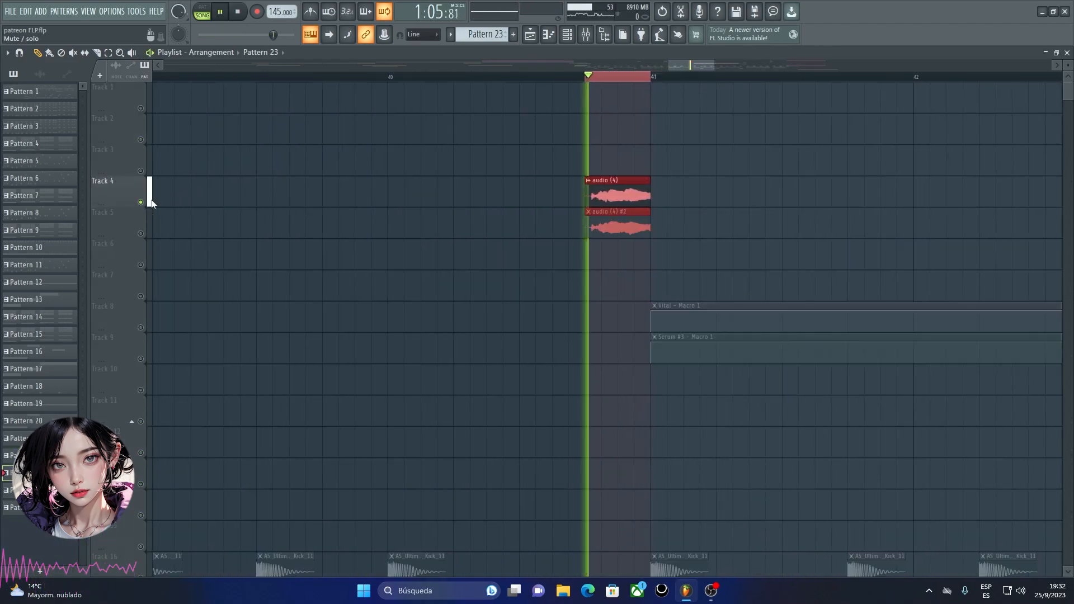
left_click(140, 234)
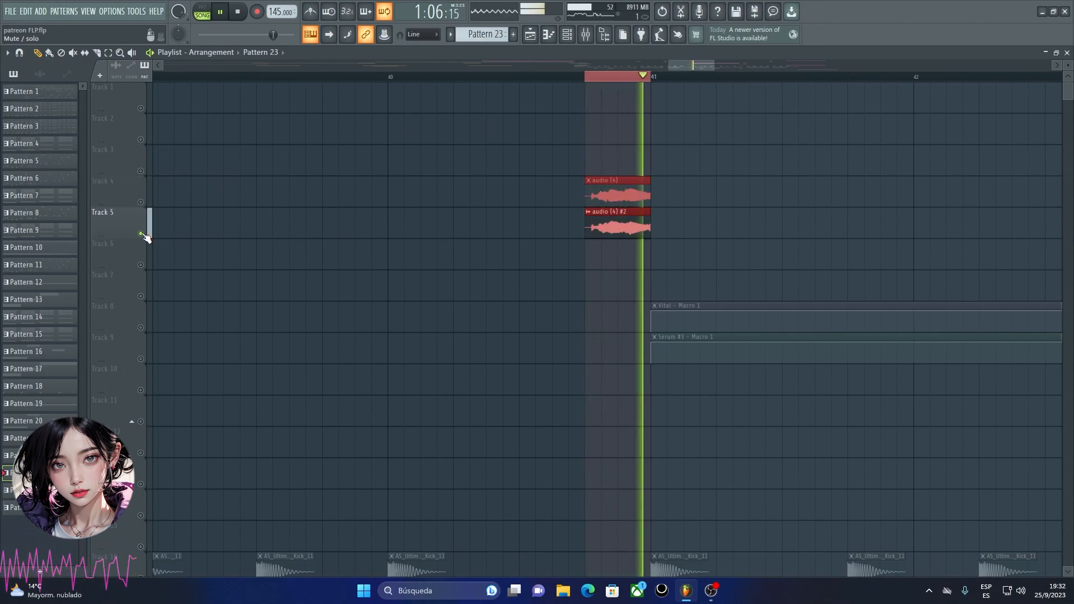
Examine the pitch and time-stretching settings of the audio (4) #2 and audio (4) clips
double_click(640, 194)
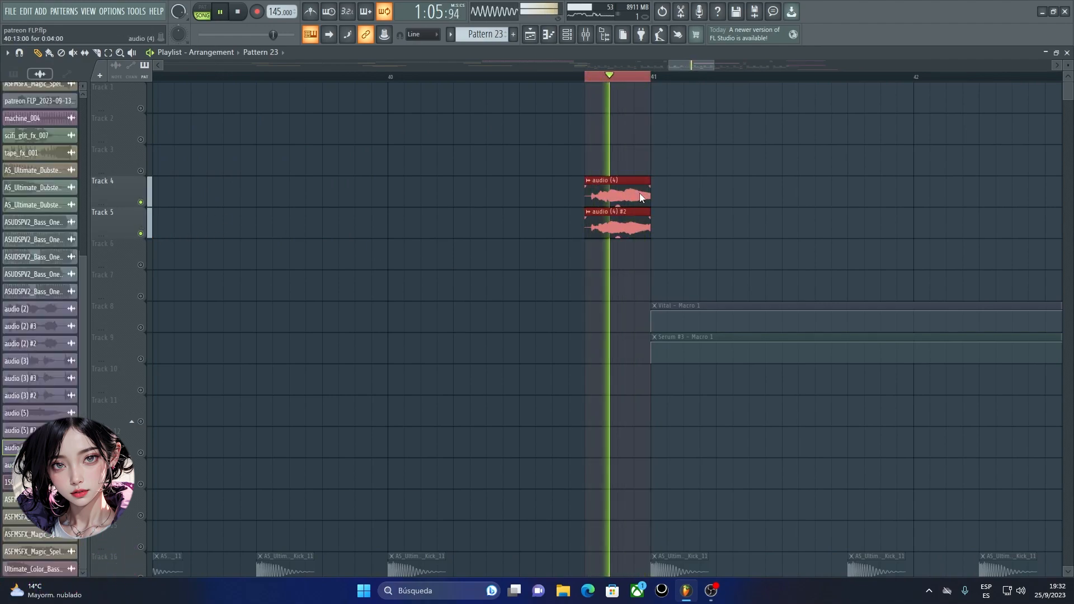
double_click(609, 219)
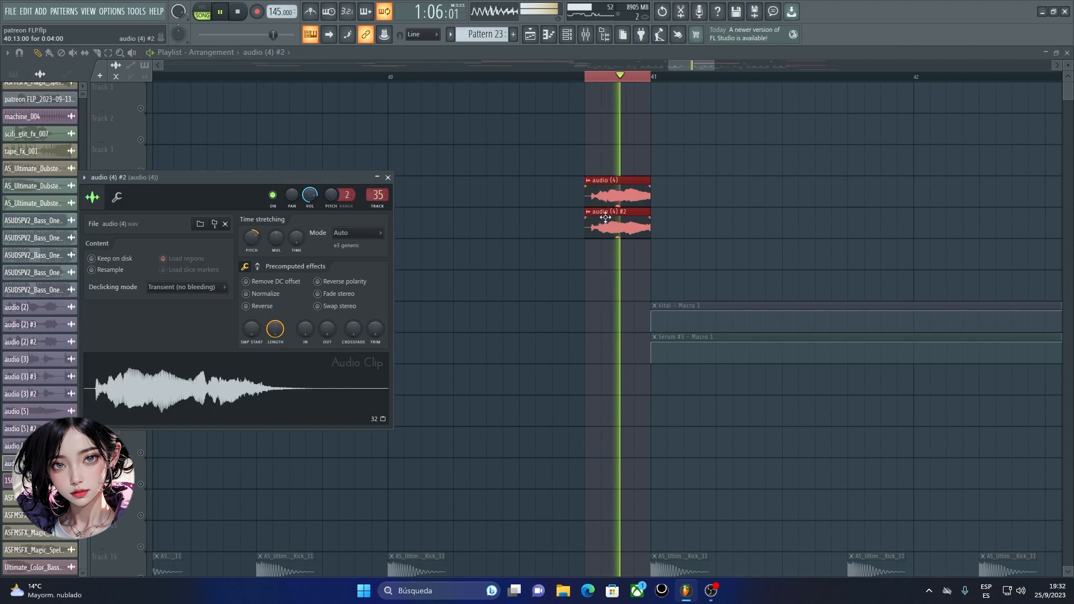
double_click(604, 196)
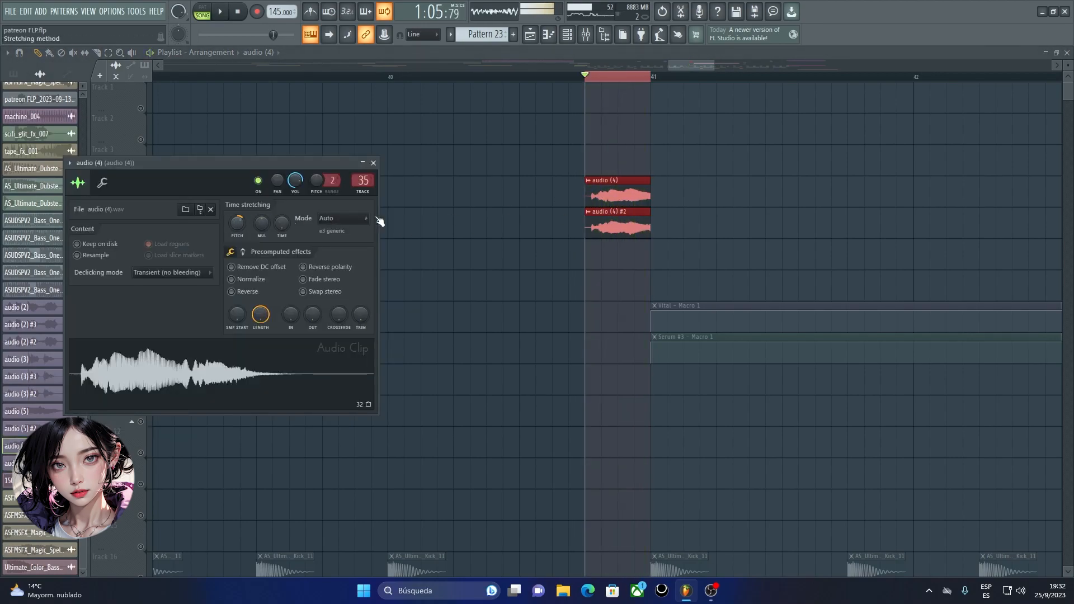
key("Escape")
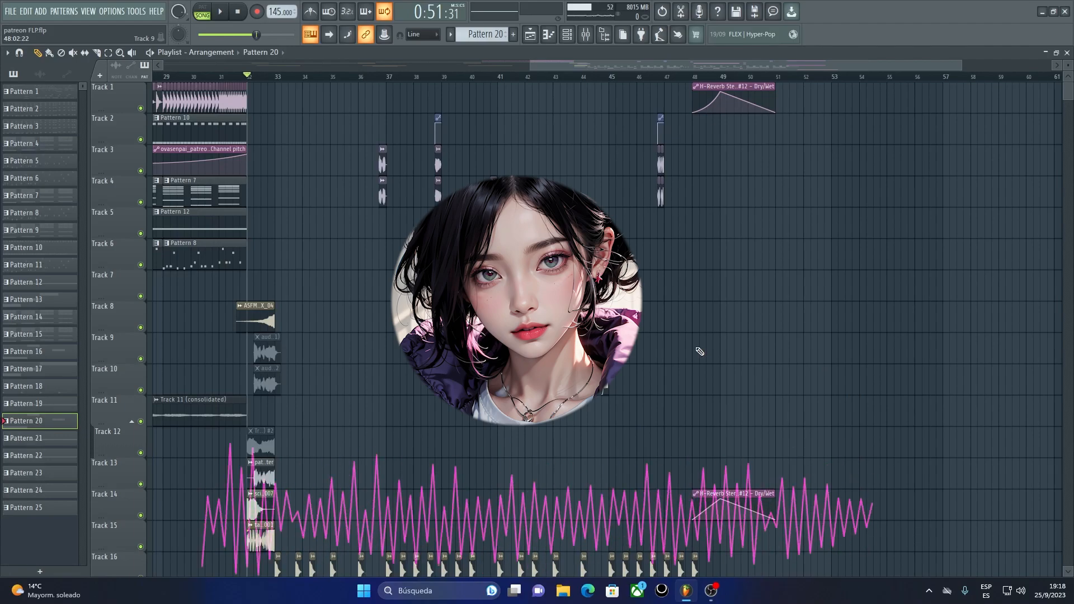